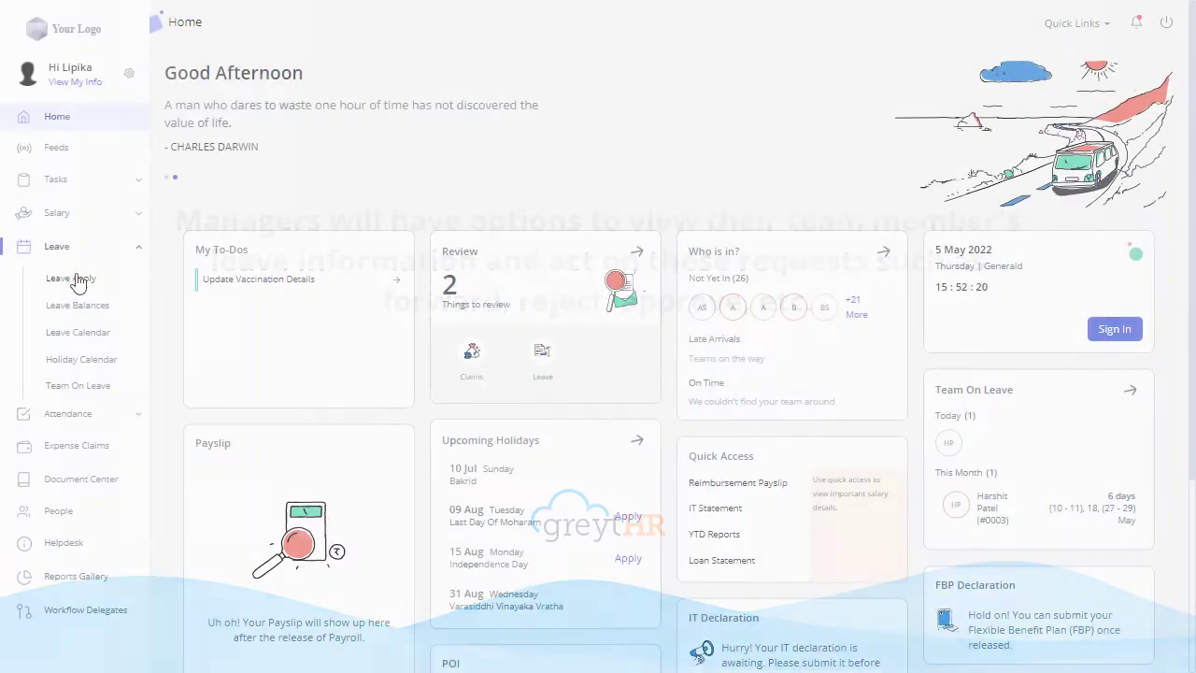
Open Leave Apply from the Leave section of the sidebar.
click(74, 276)
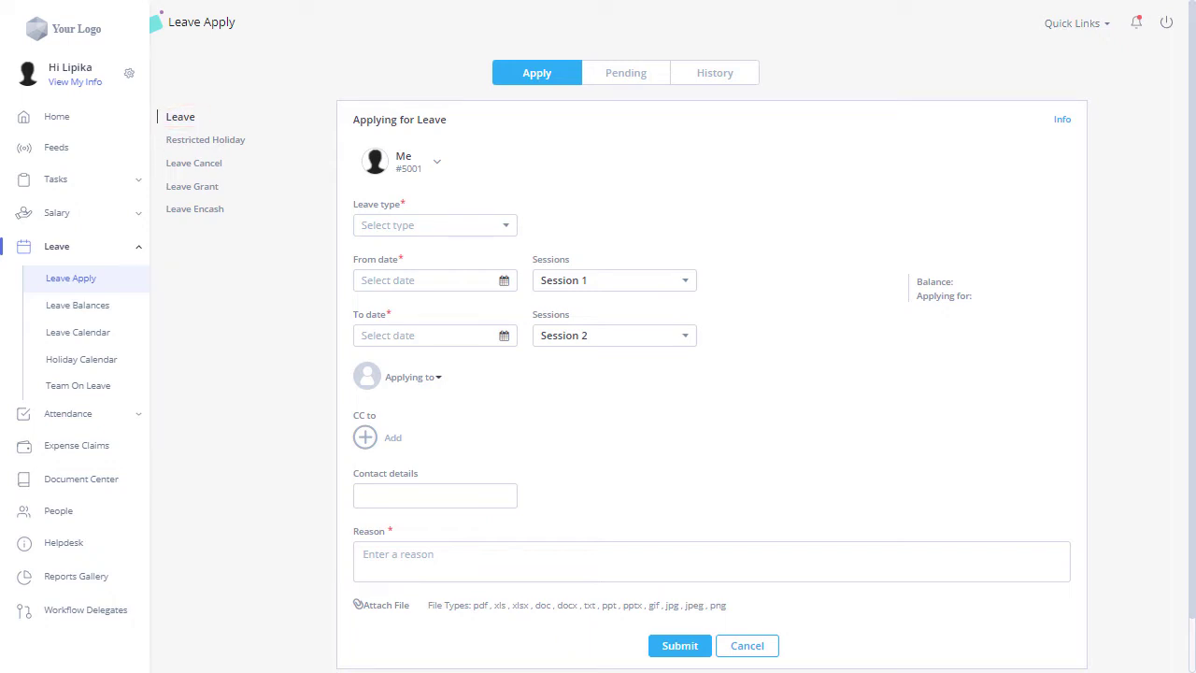
Choose Sick Leave with From and To dates both 04 May 2022.
click(495, 233)
click(505, 285)
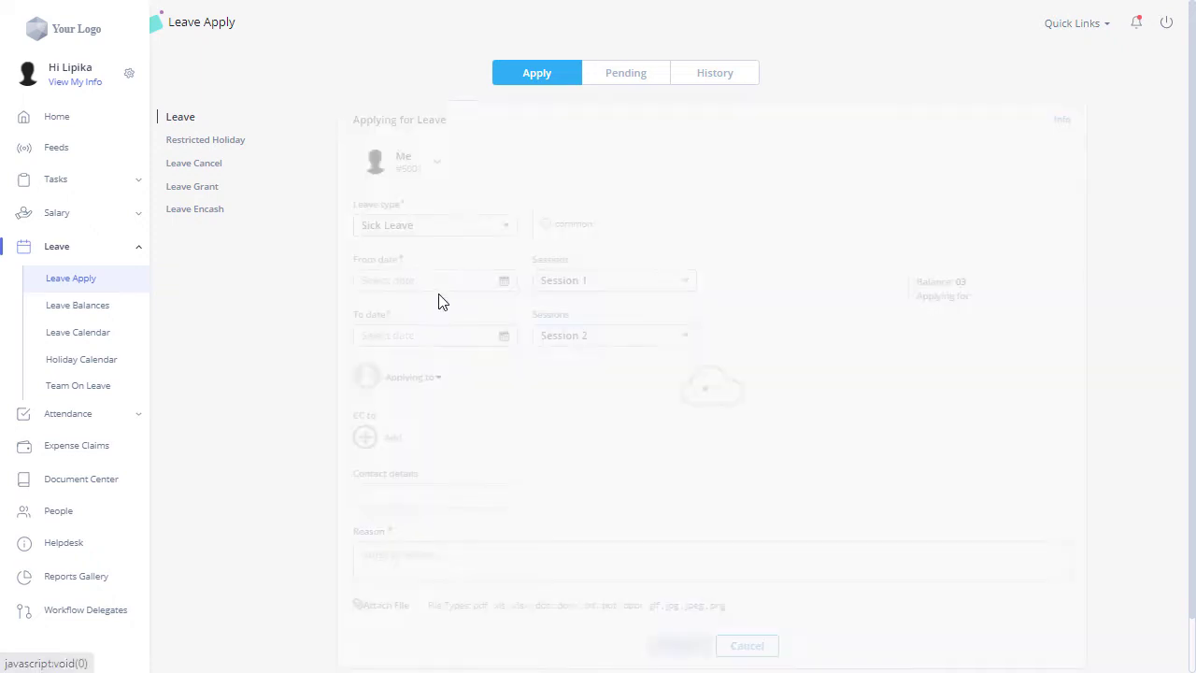
click(502, 282)
click(516, 387)
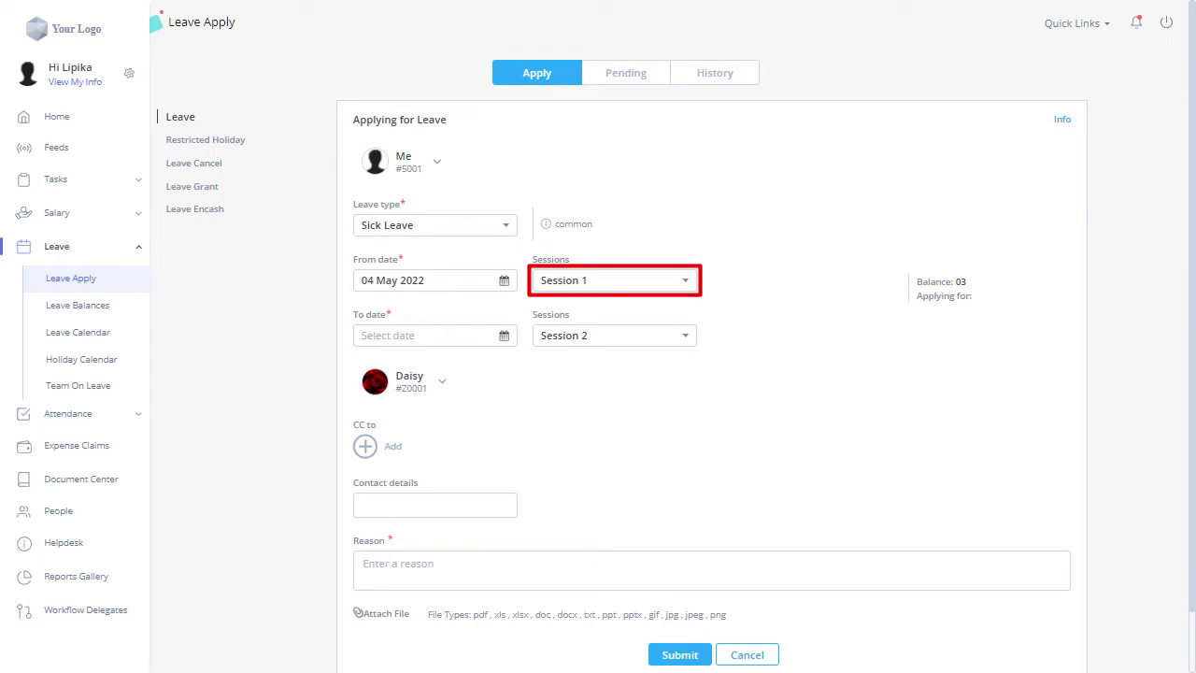
click(505, 342)
click(521, 422)
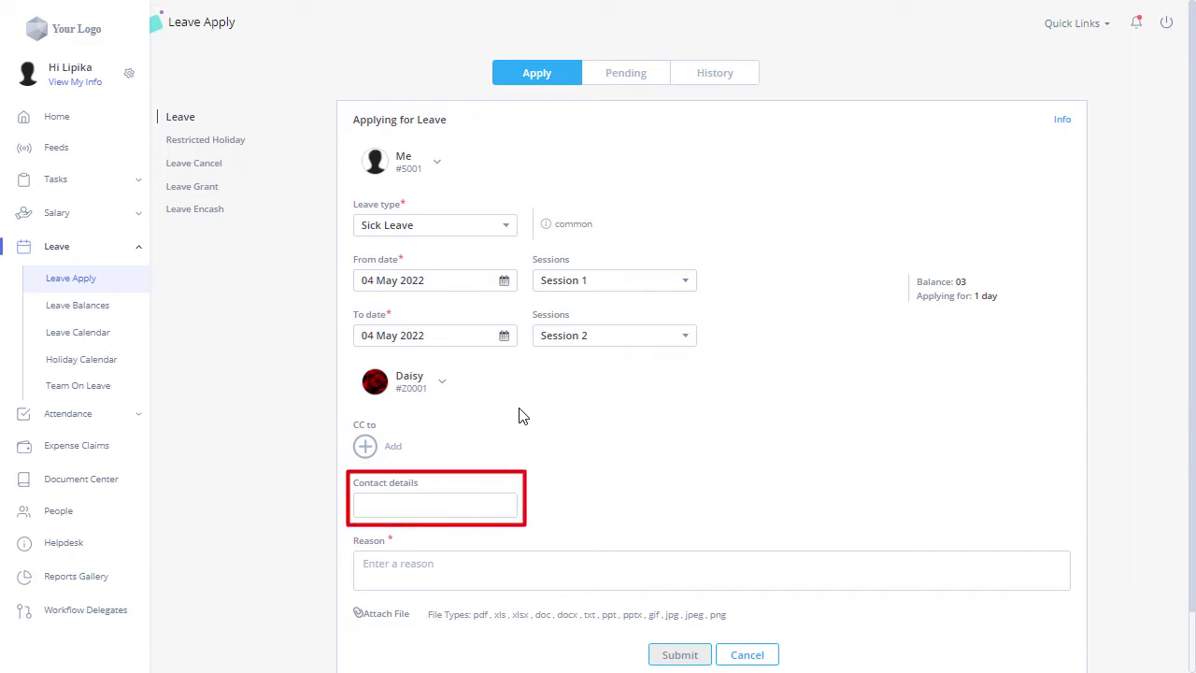
Give the reason 'Was not feeling well', attach Document.jpg, and submit the request.
scroll(286, 476, down, 1)
click(420, 510)
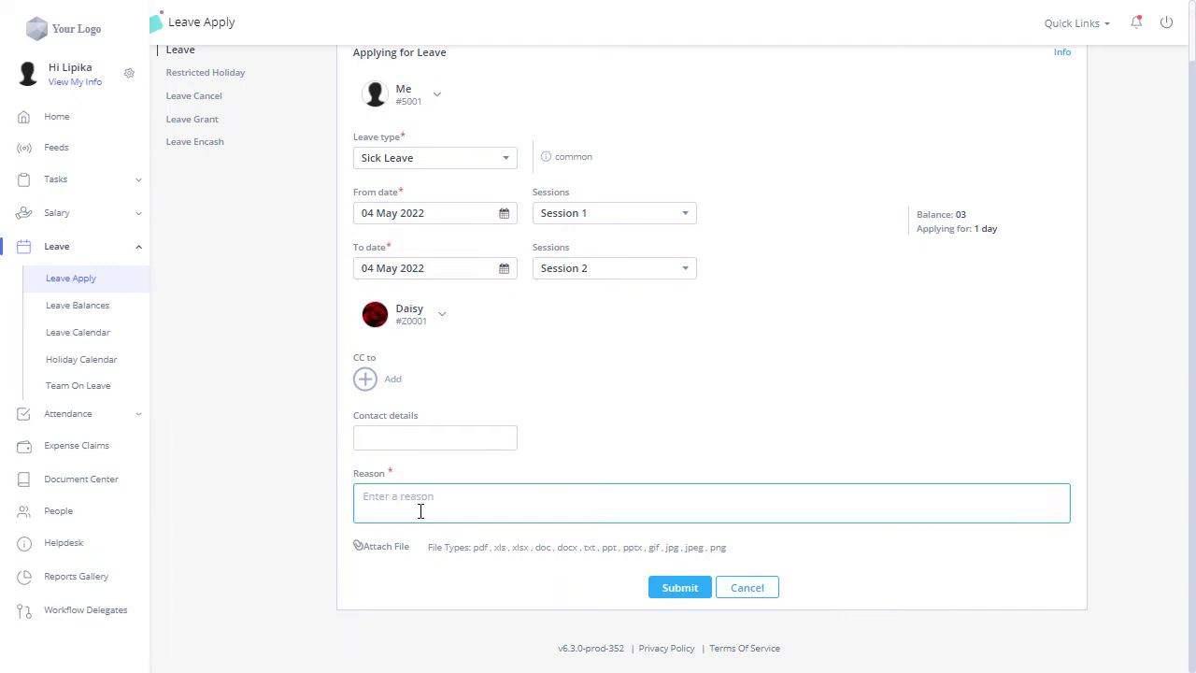
text(Was not feeling well)
click(394, 549)
click(253, 290)
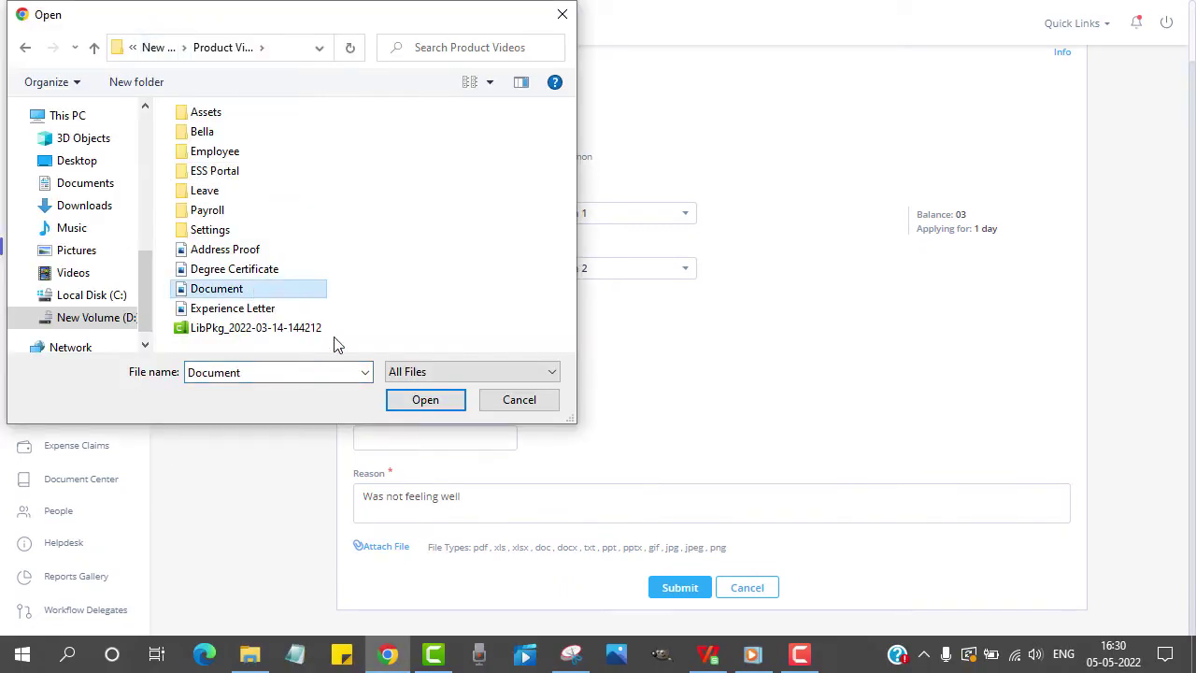
click(422, 400)
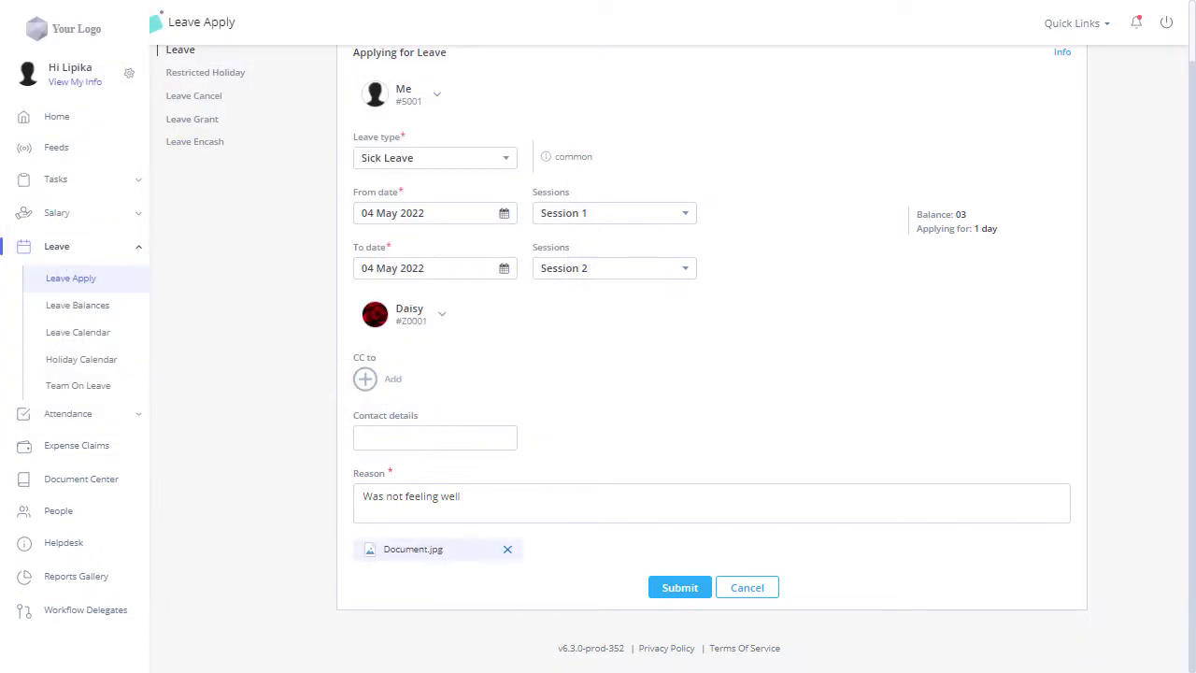
click(658, 595)
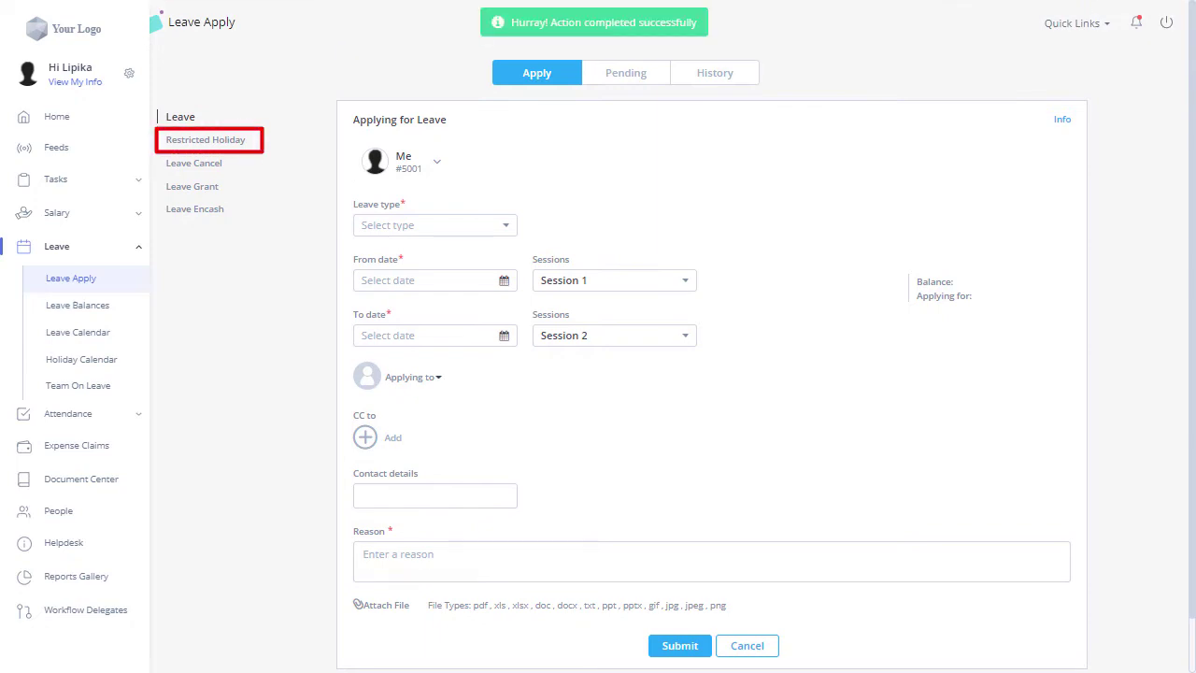
Request the Holi restricted holiday (10 Mar 2020) and submit it.
click(199, 142)
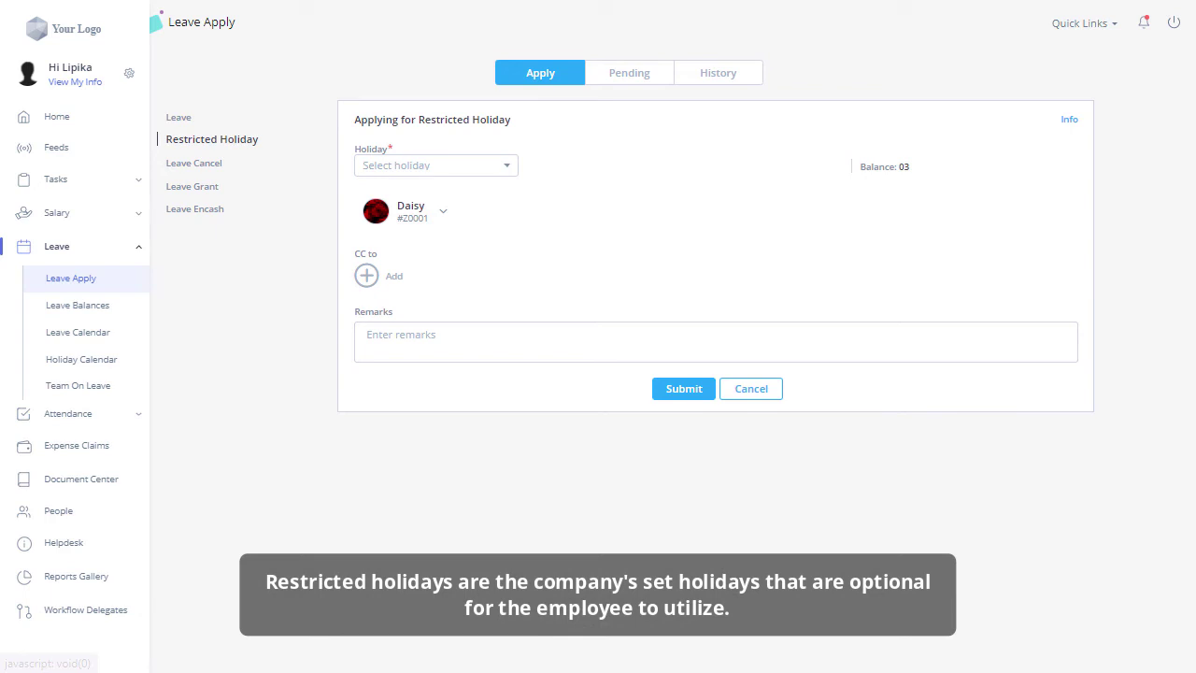
click(487, 164)
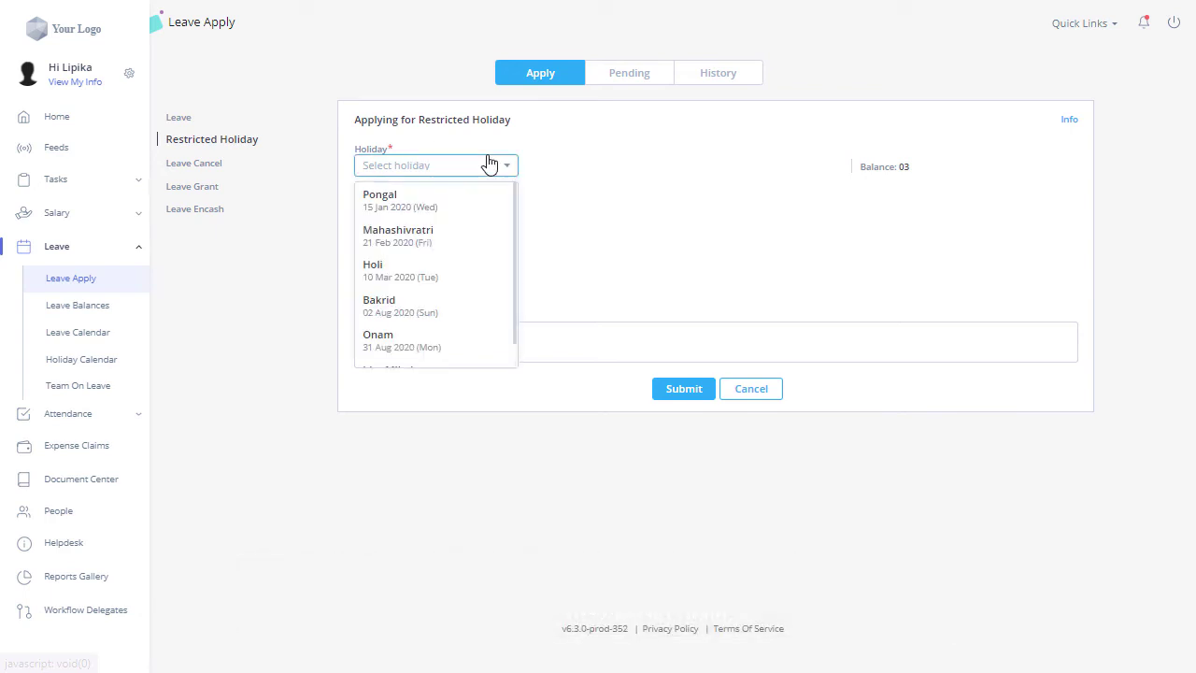
click(435, 271)
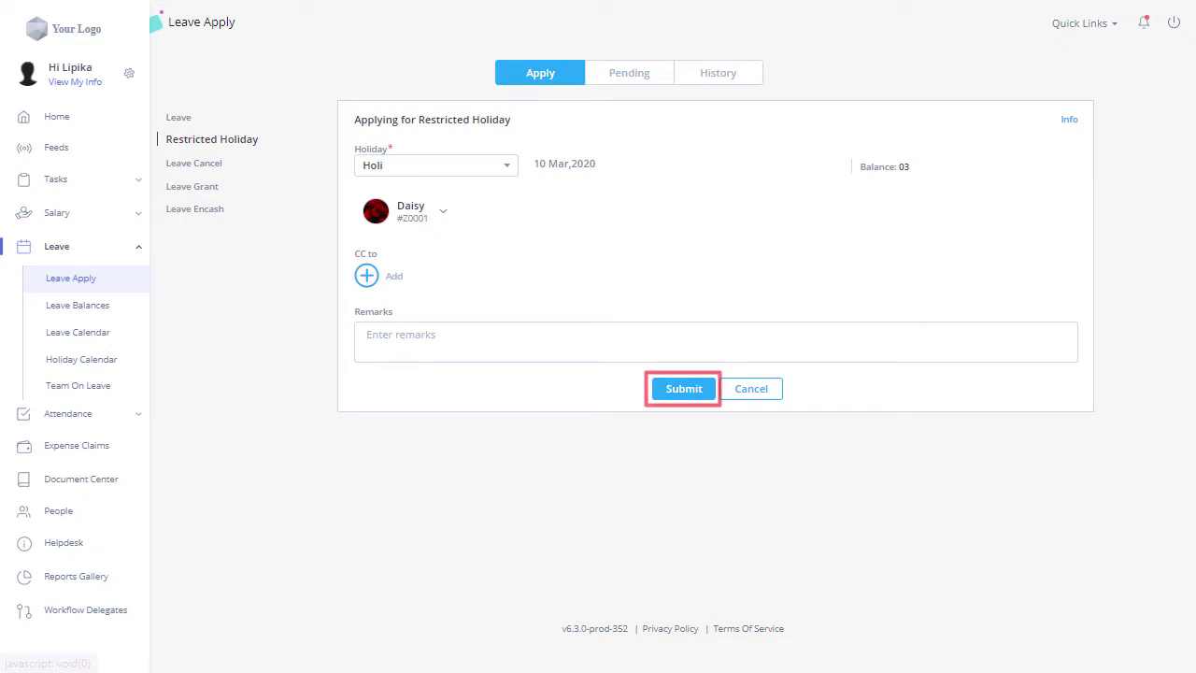
click(685, 389)
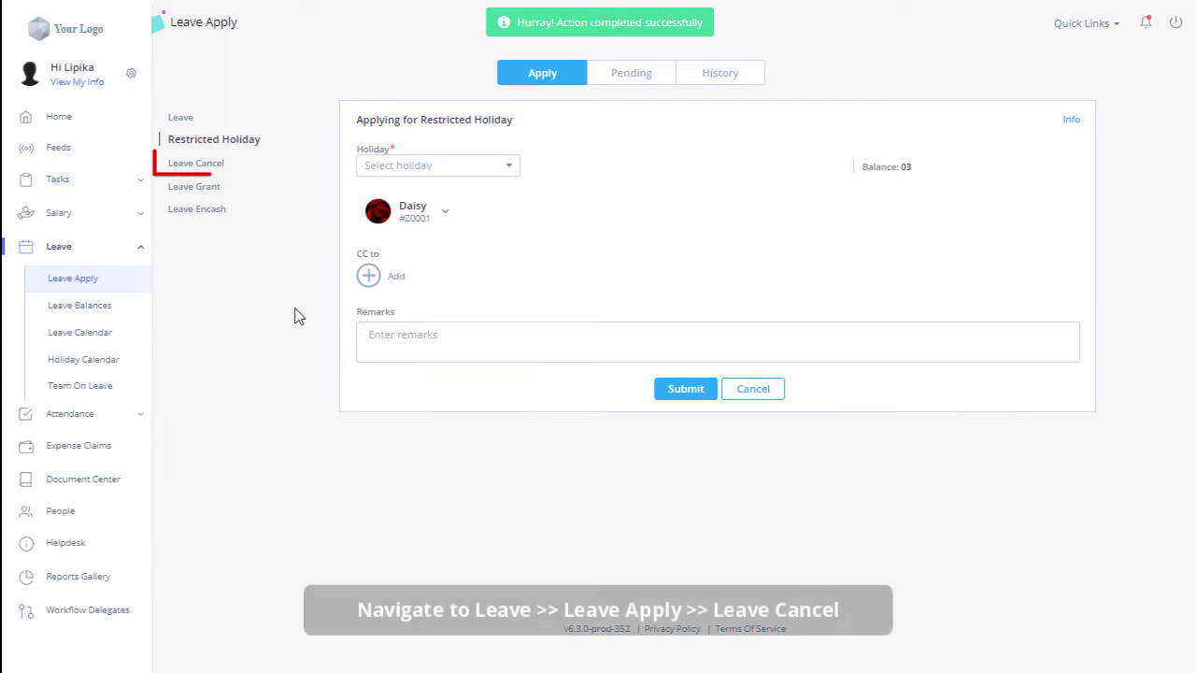
Cancel the 11–12 May 2022 Earned Leave with reason 'on duty' and submit.
click(213, 168)
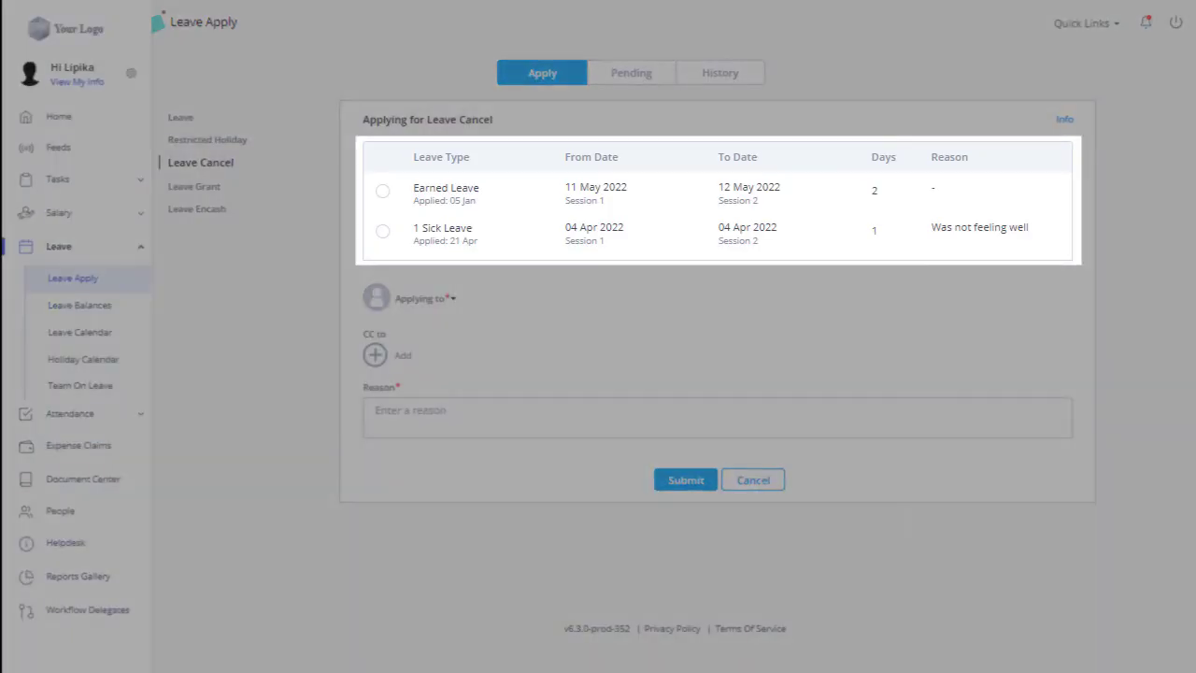
click(382, 190)
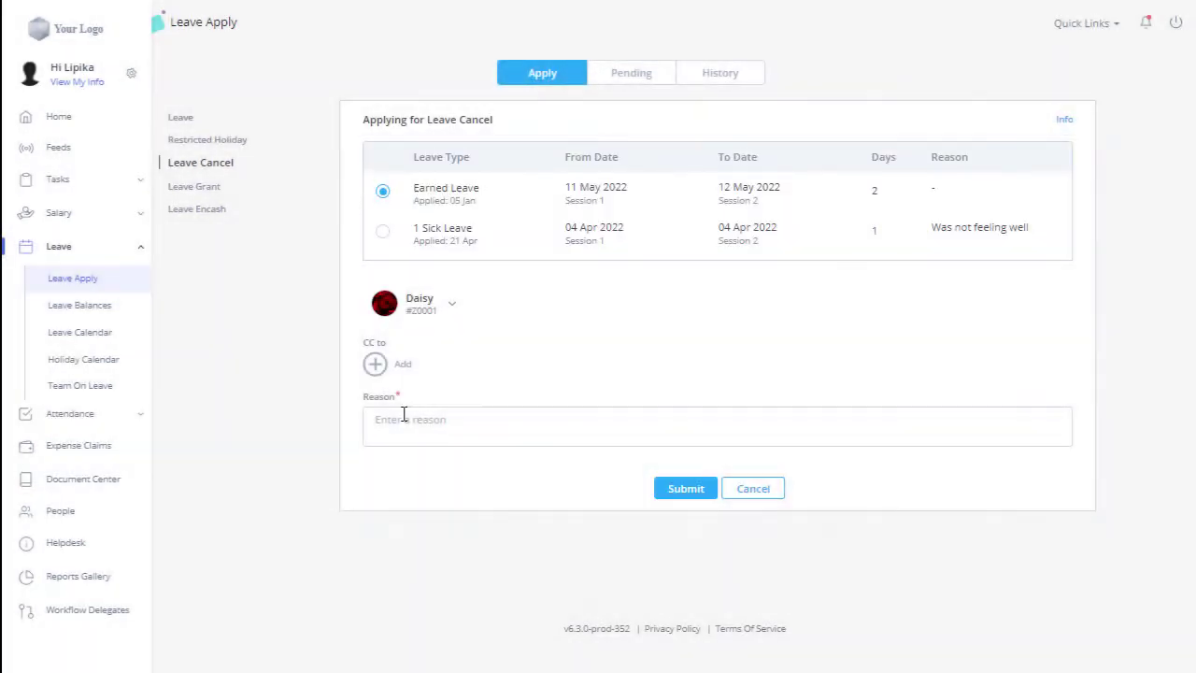
click(404, 417)
text(on duty)
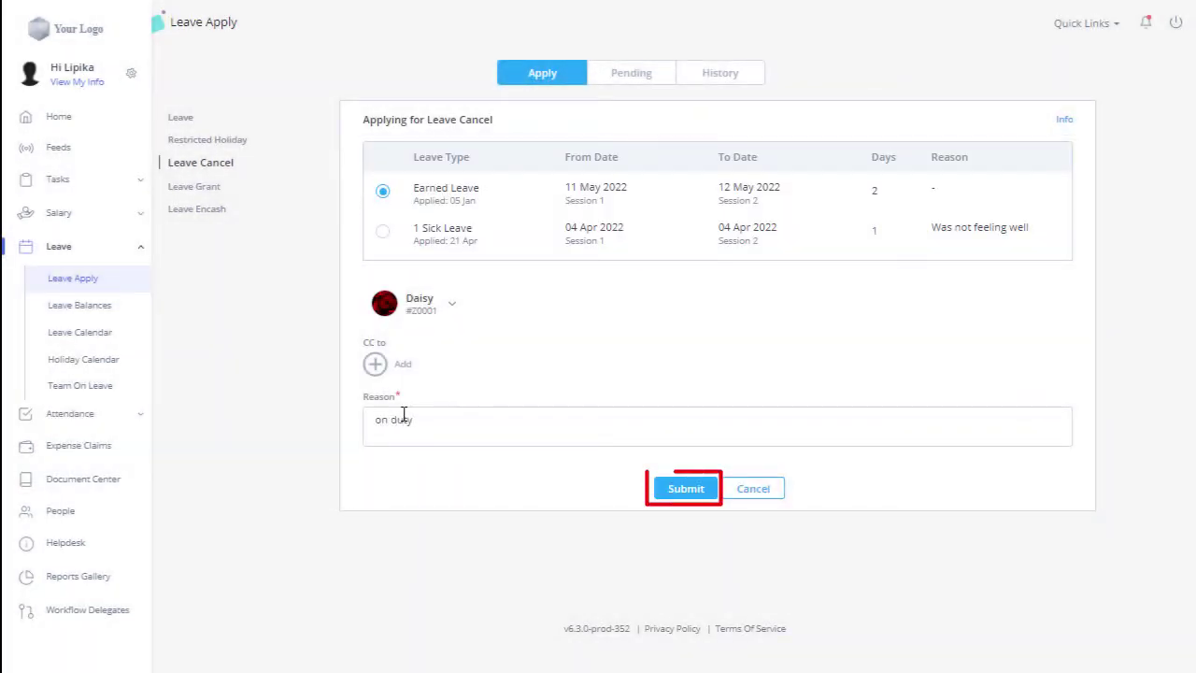
click(685, 489)
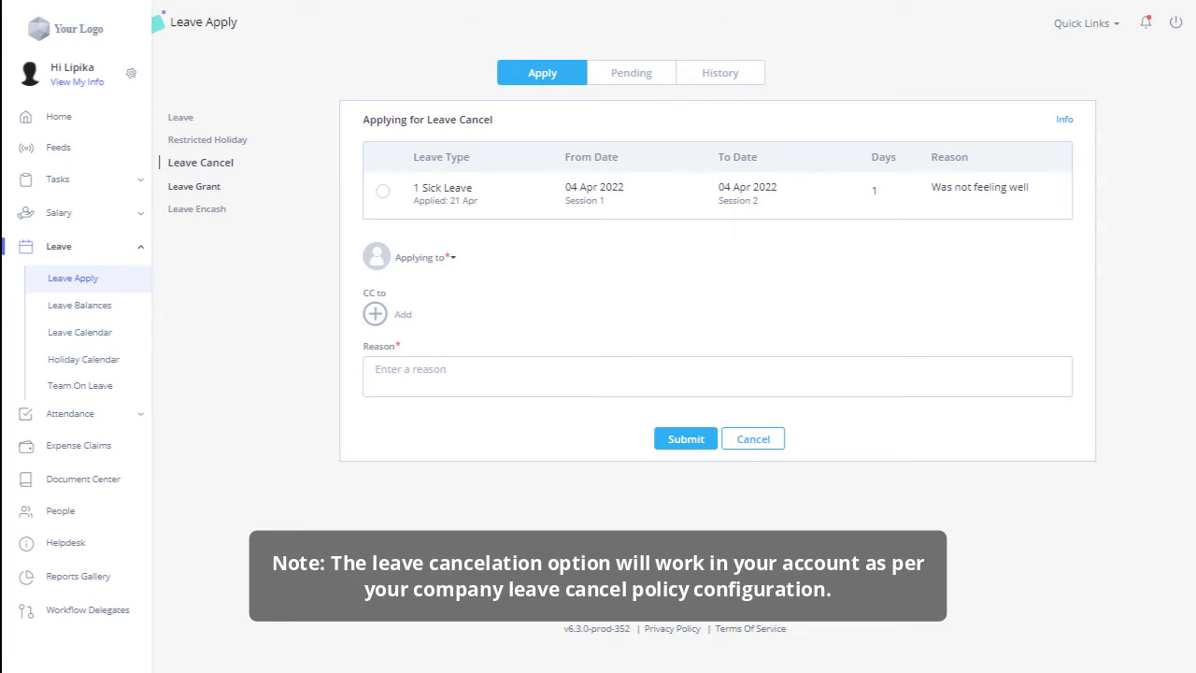
On Leave Grant, choose Compensatory Off dated 02 Apr 2022 to 02 Apr 2022.
click(195, 188)
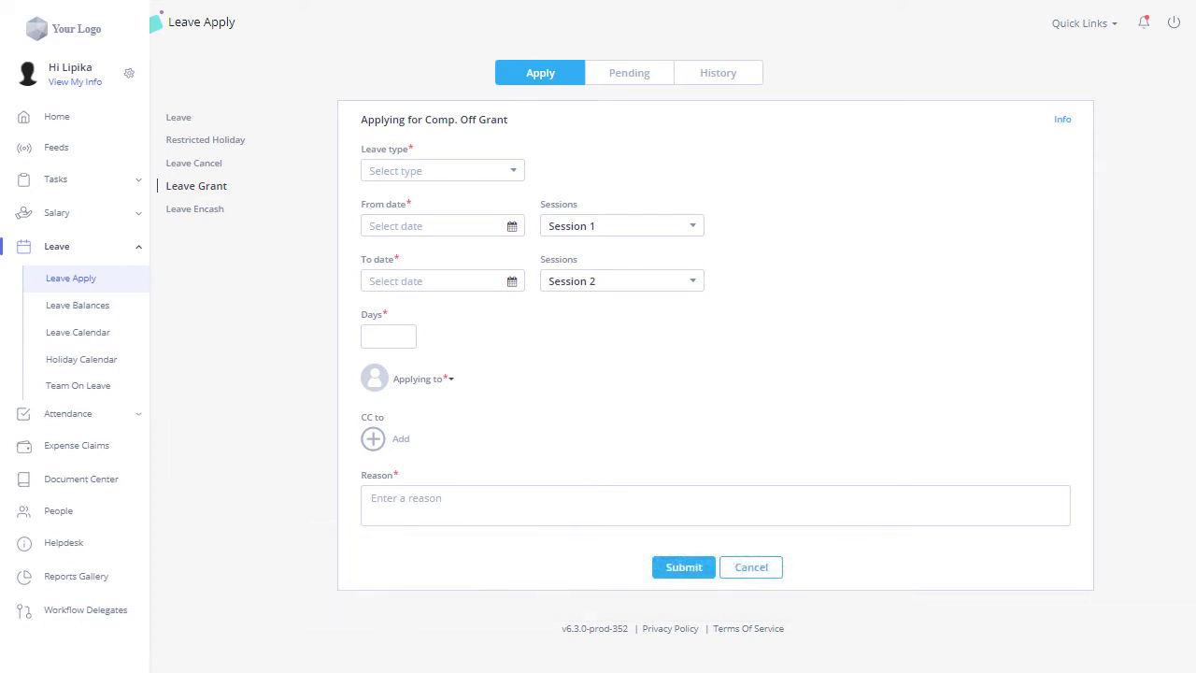
click(494, 173)
click(468, 208)
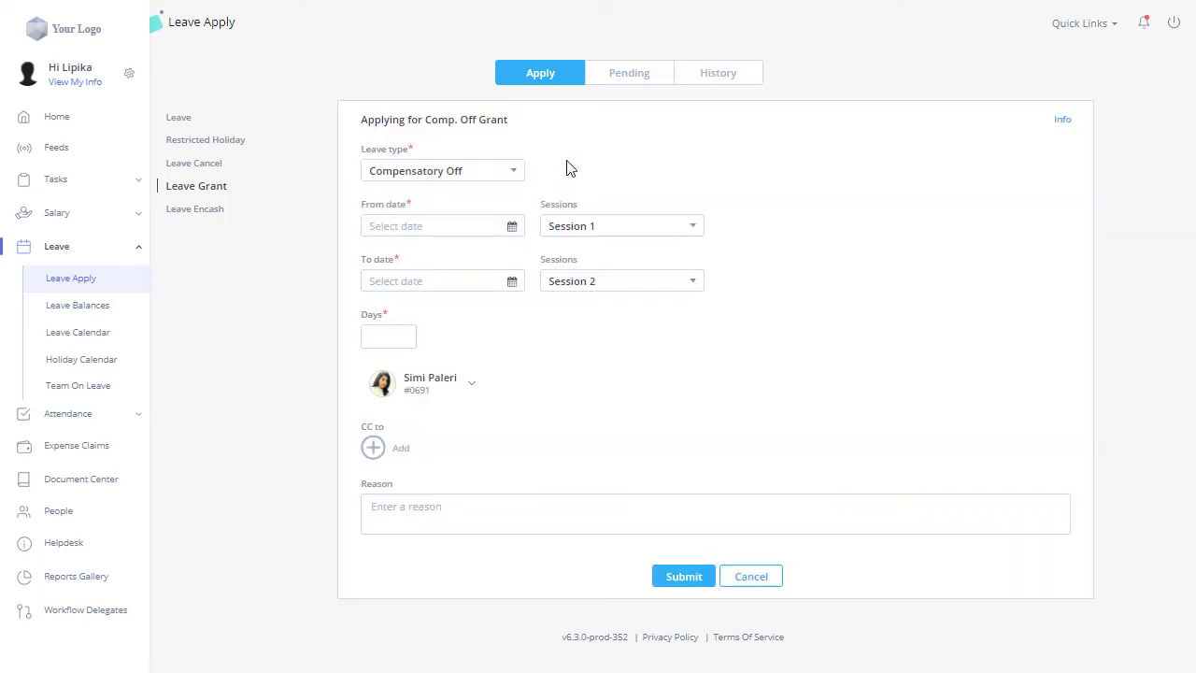
click(514, 228)
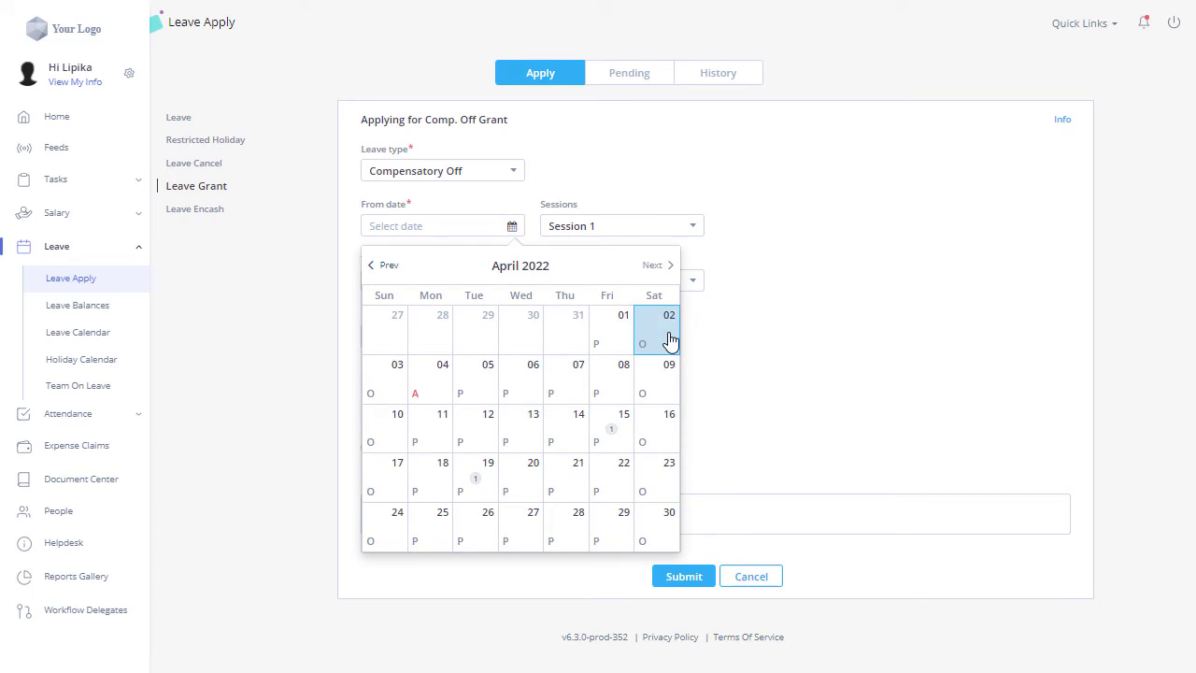
click(669, 341)
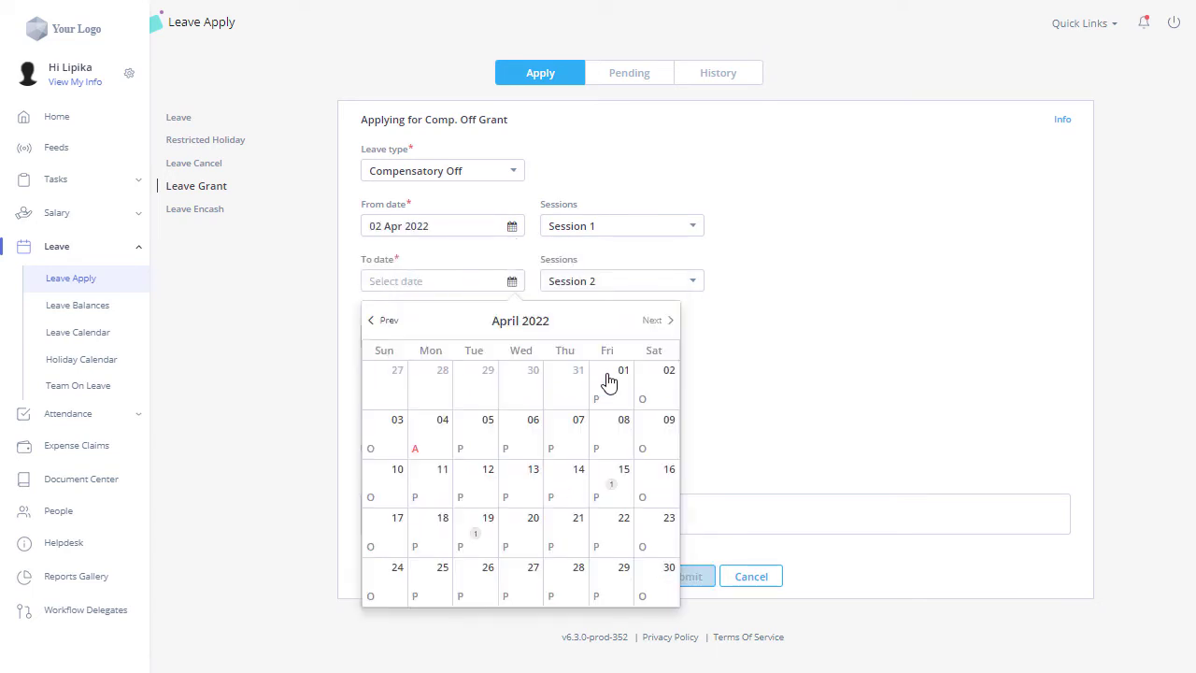
click(666, 394)
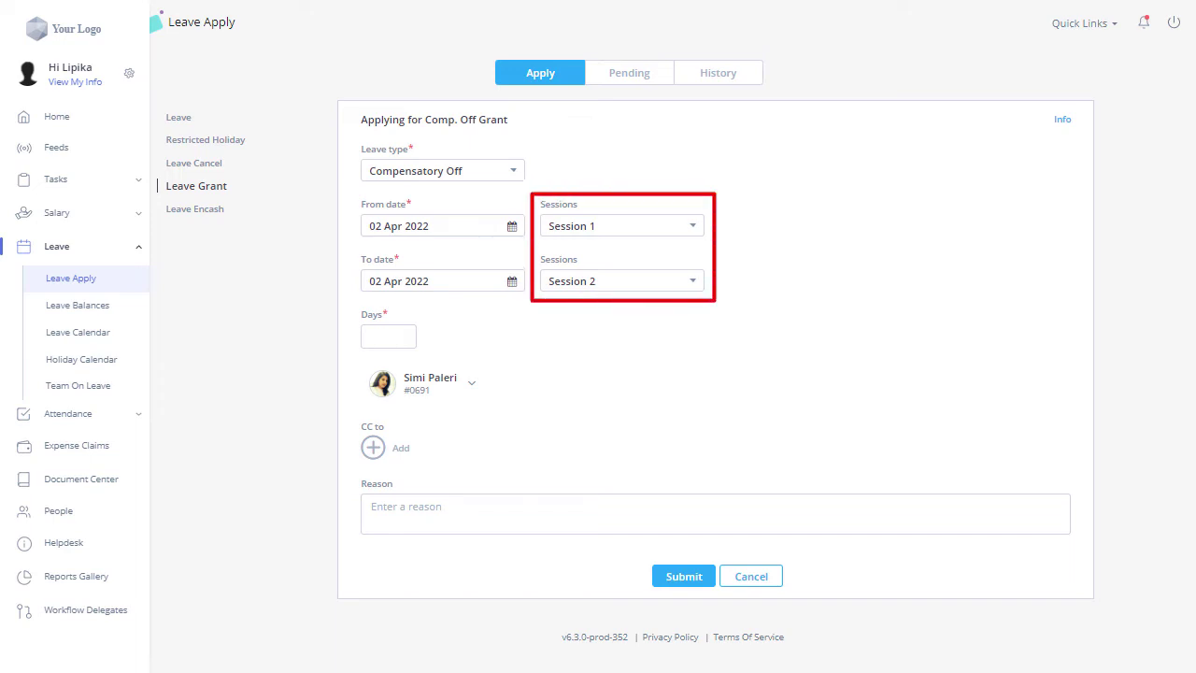
Enter 1 day and the reason 'Comp Off', then submit the grant request.
click(391, 329)
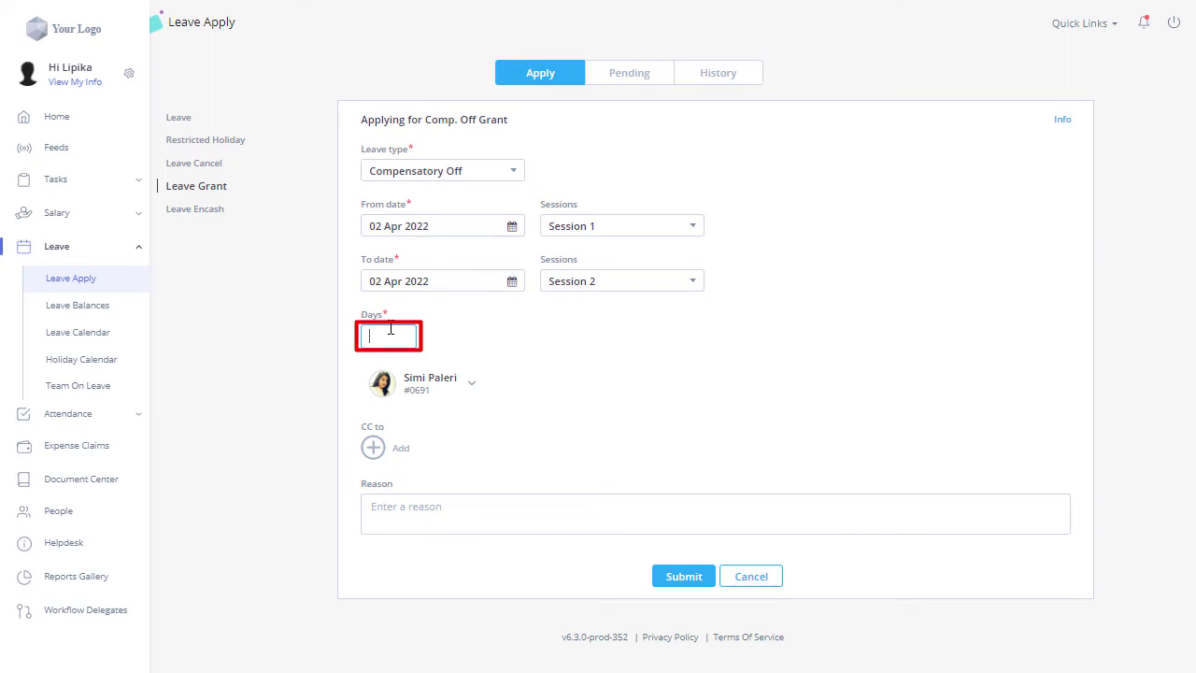
text(1)
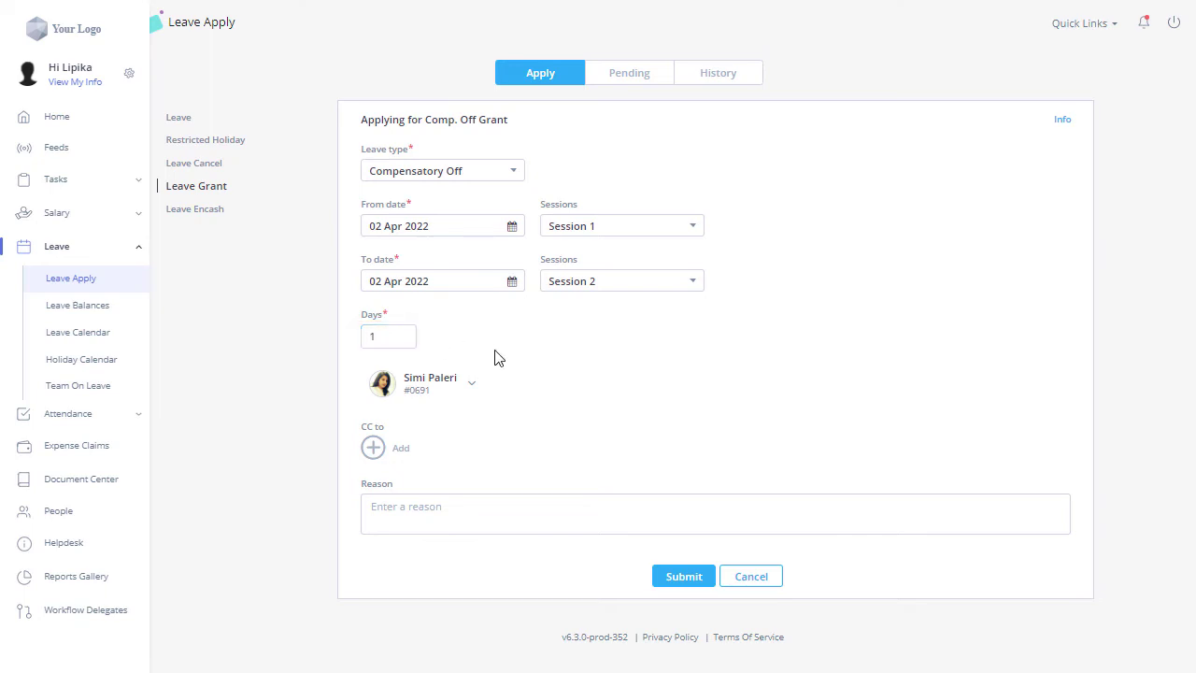
click(482, 517)
text(Comp Off)
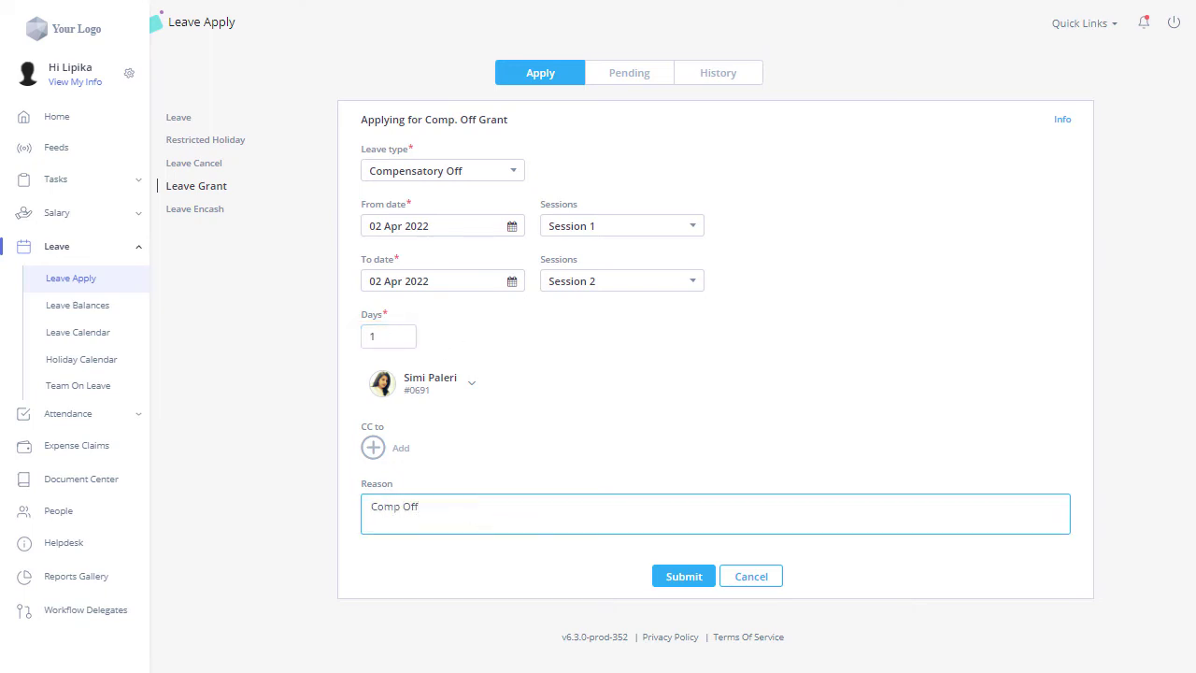
click(682, 583)
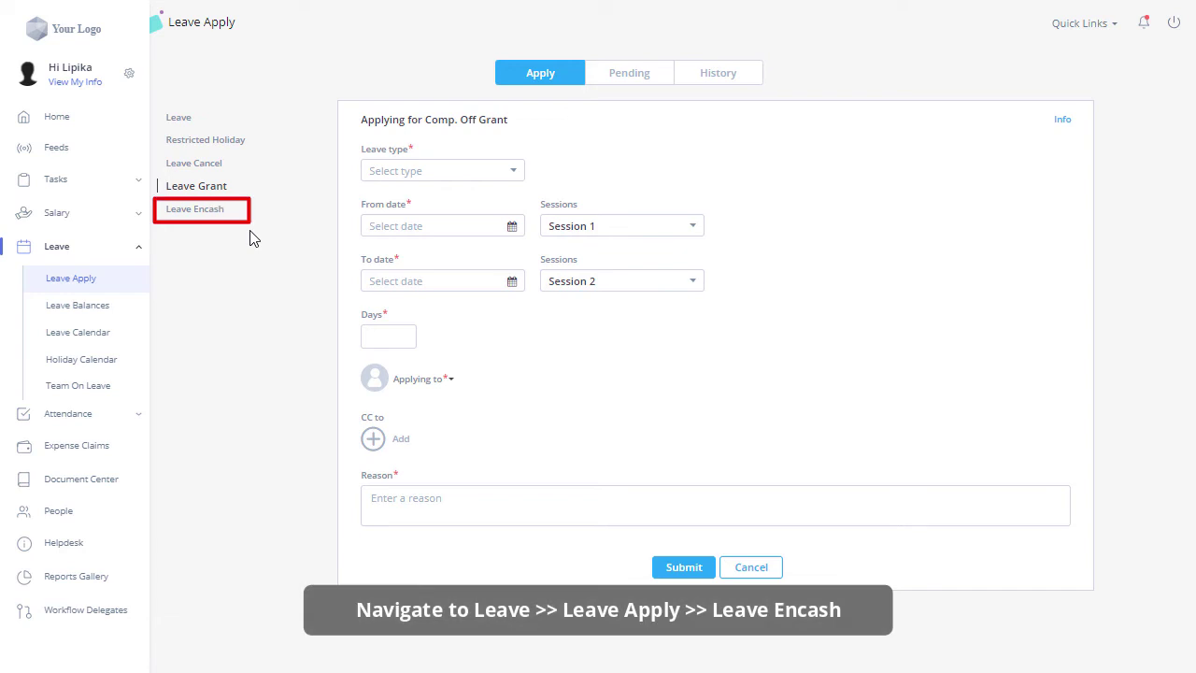
Encash 1 day of Earned Leave for 2022 with reason 'Leave Encash' and submit.
click(209, 208)
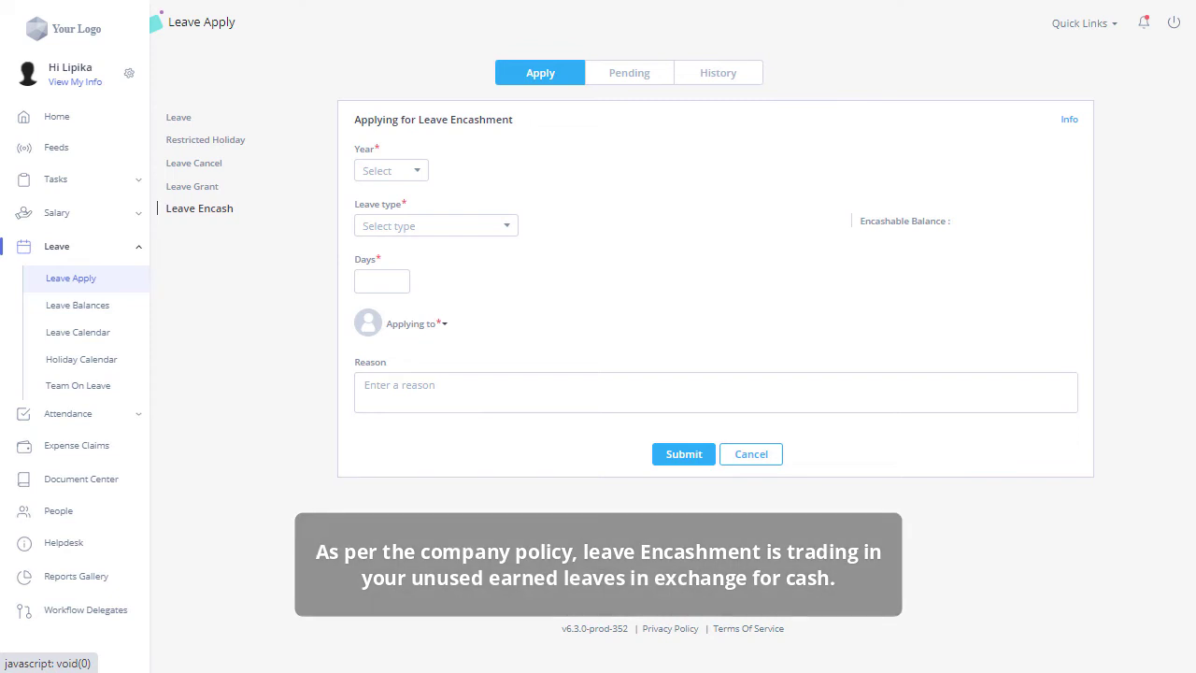
click(416, 176)
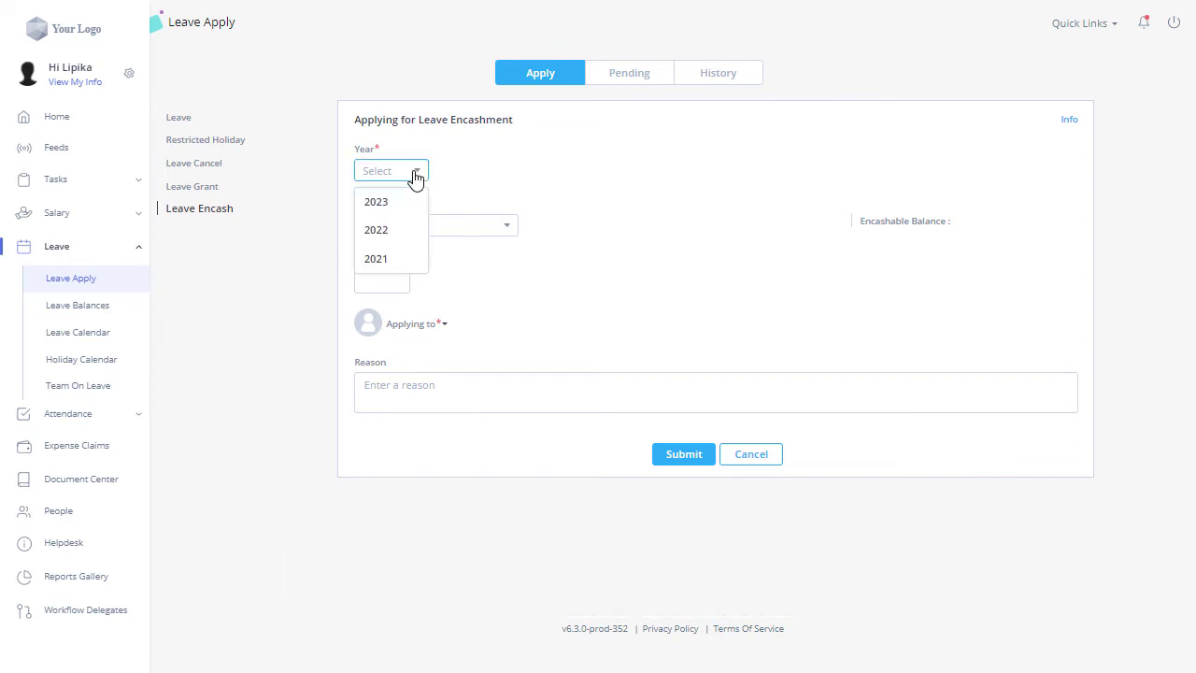
click(395, 233)
click(432, 229)
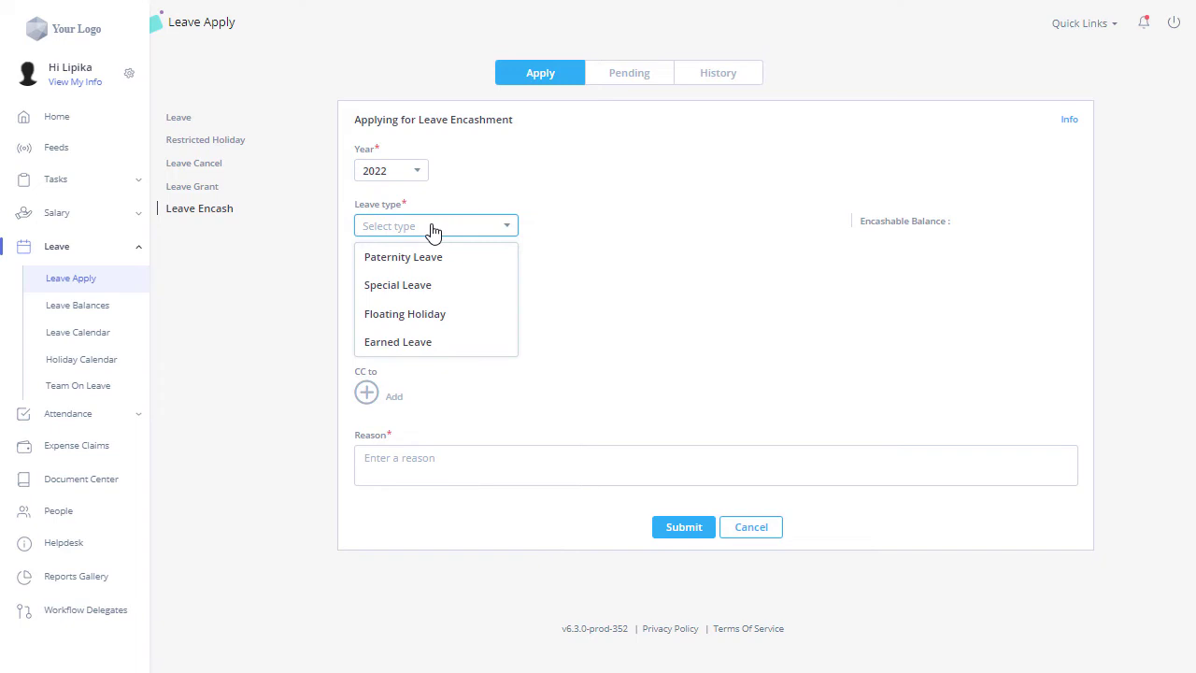
click(421, 342)
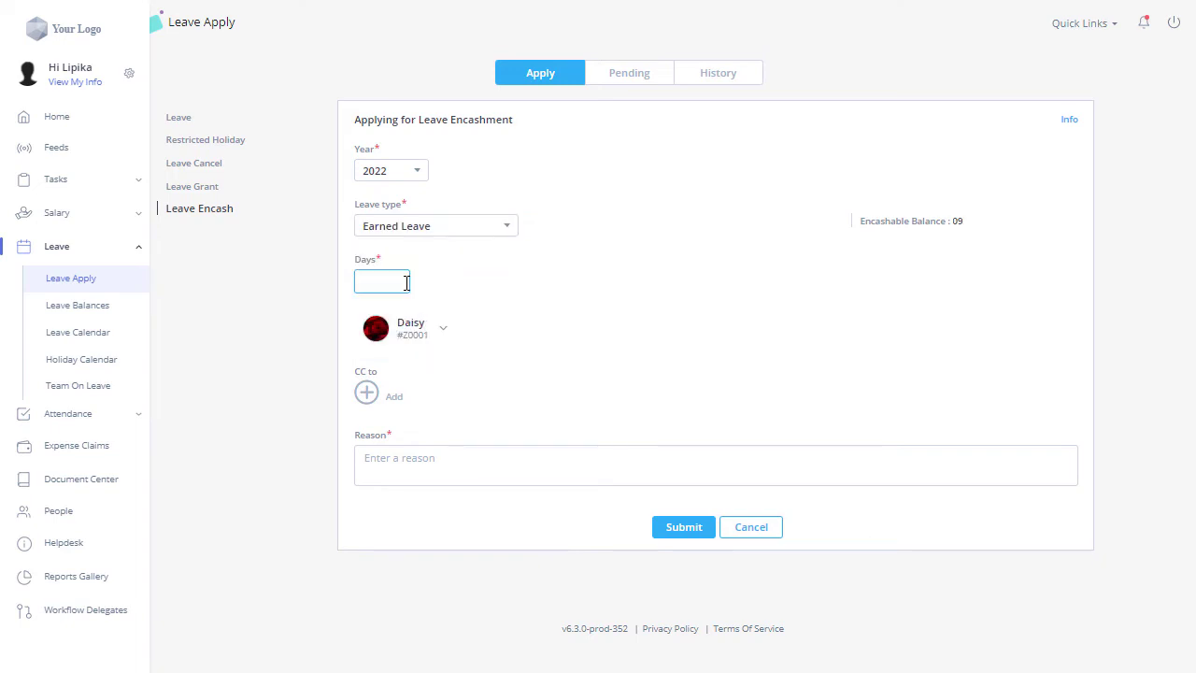
text(1)
click(414, 468)
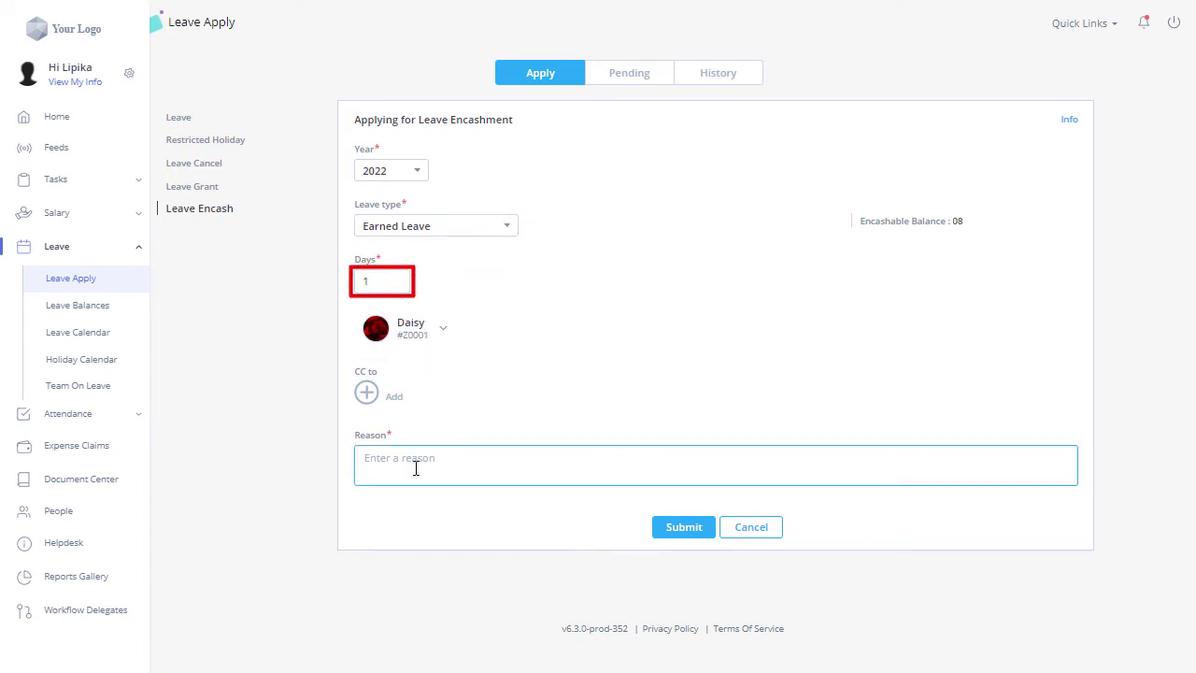
text(Leave Encash)
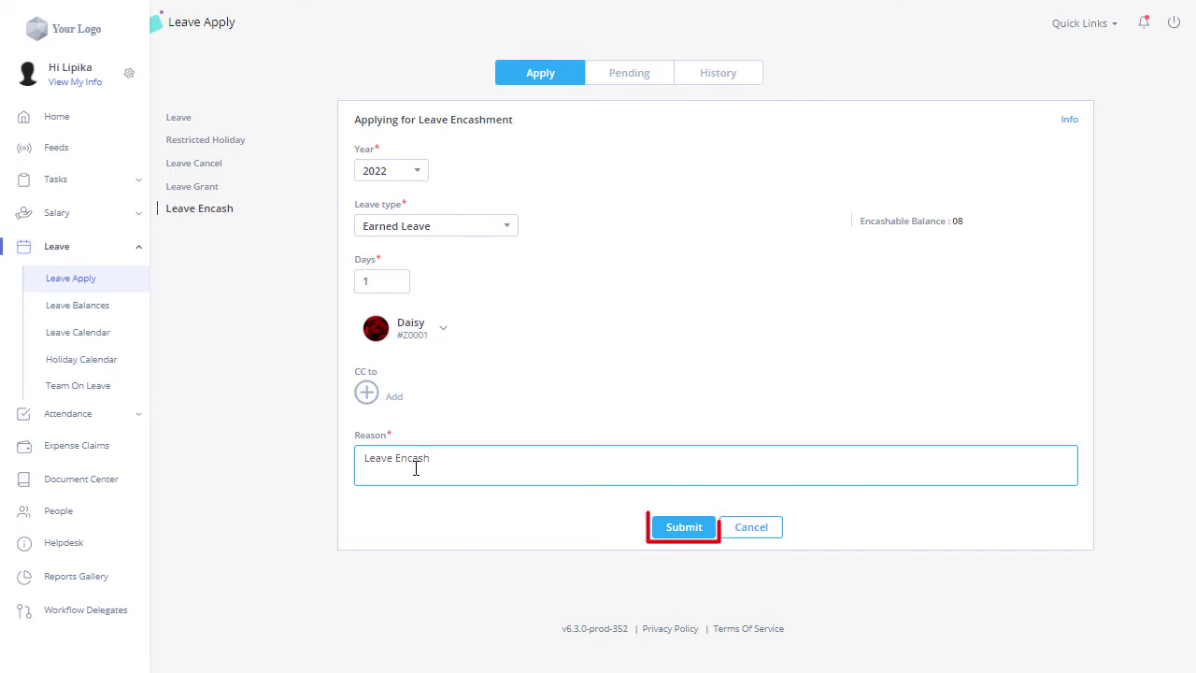
click(665, 529)
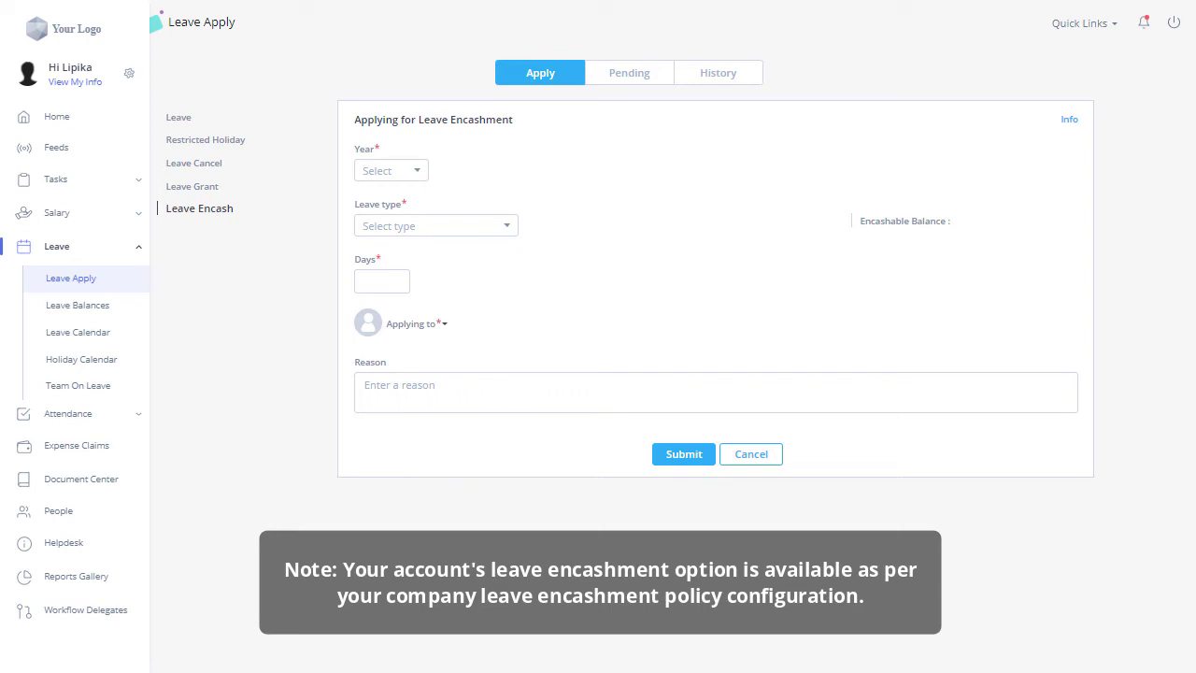
Review pending requests, expand the Leave Grant details, then go to Leave Balances.
click(614, 83)
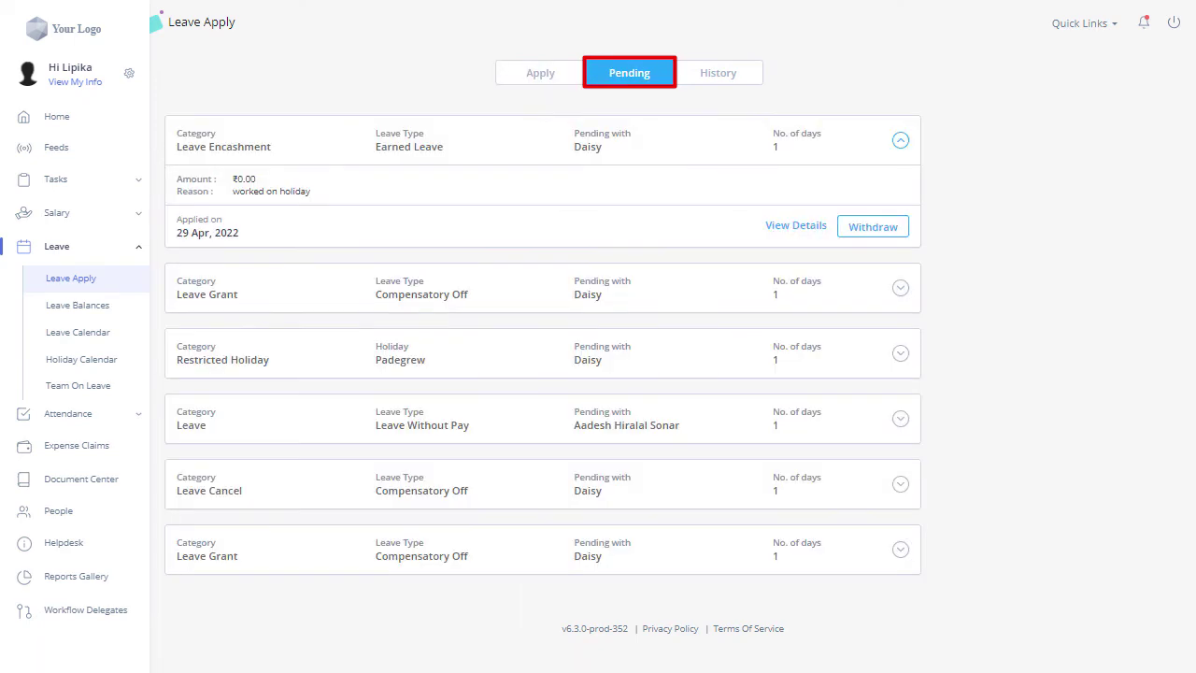
click(902, 293)
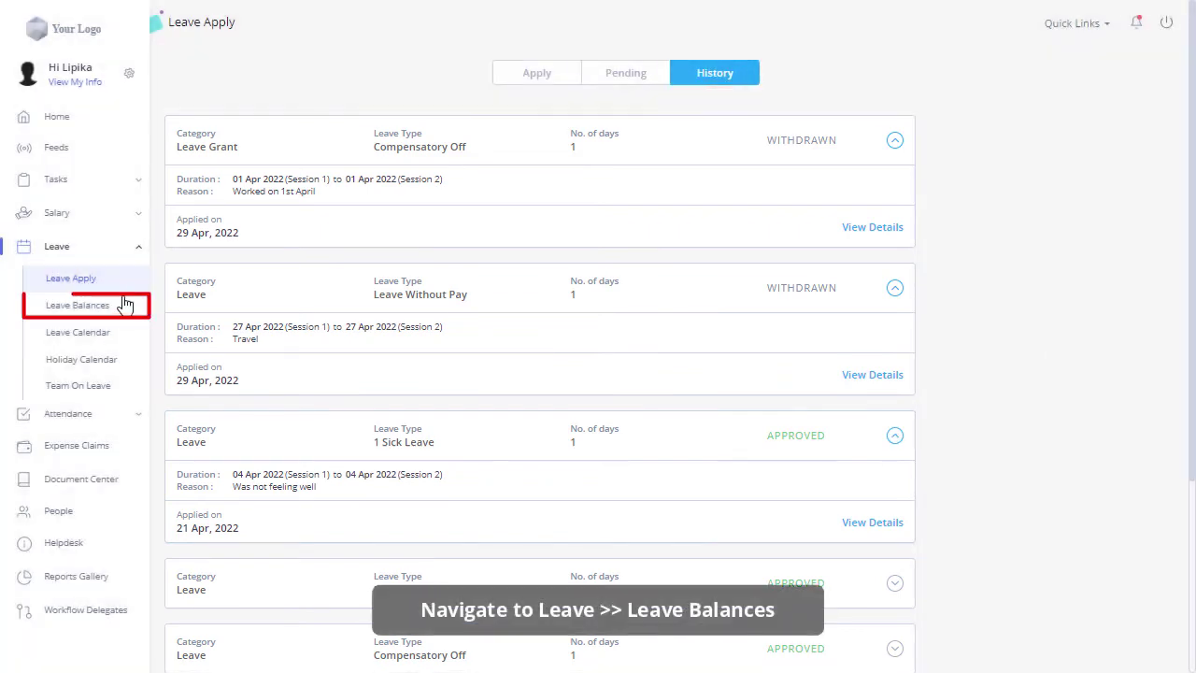
click(124, 304)
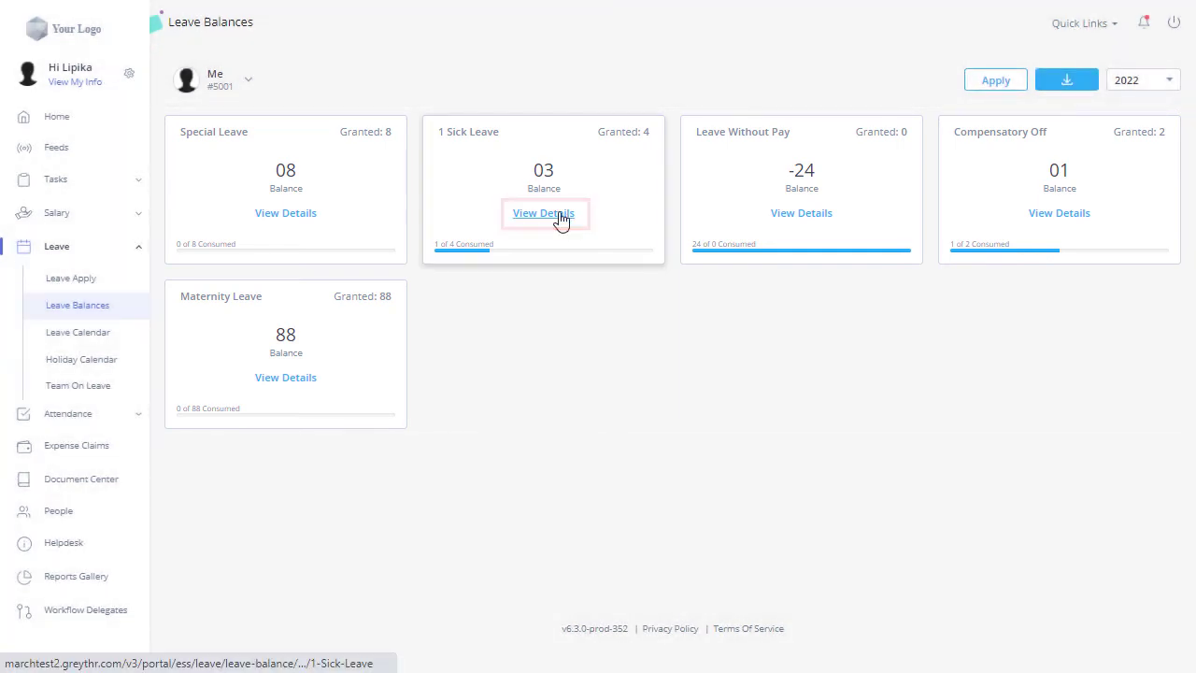
View the 1 Sick Leave details, return, and switch balances to another employee.
click(561, 218)
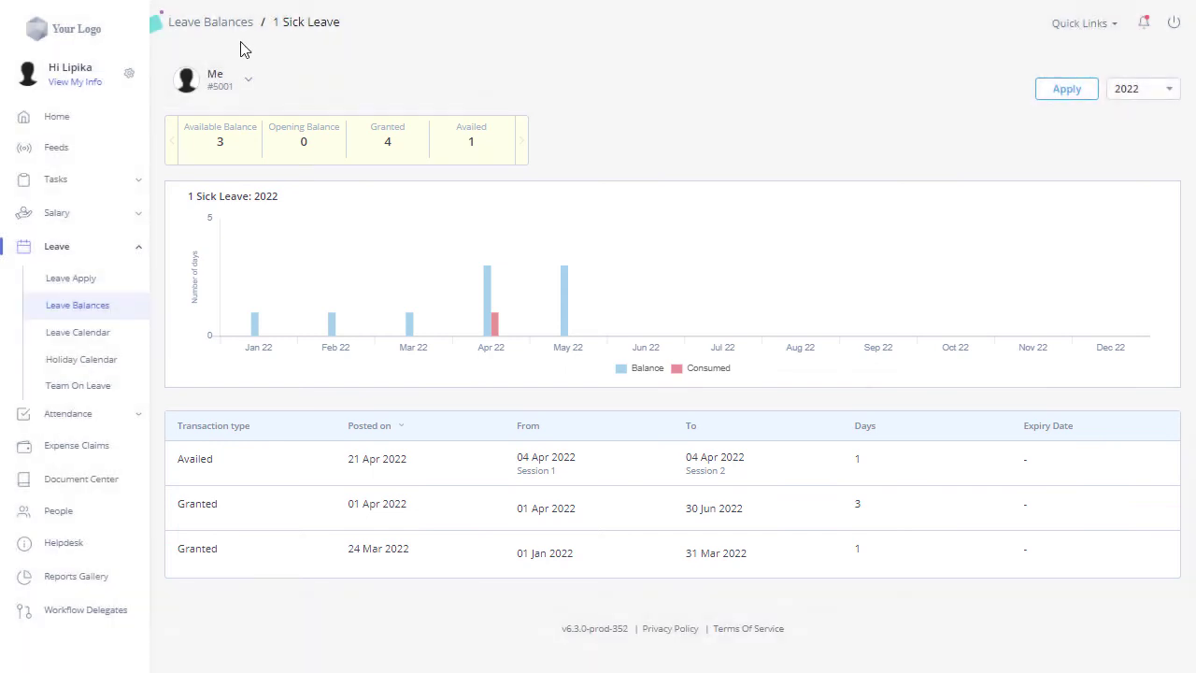
click(220, 26)
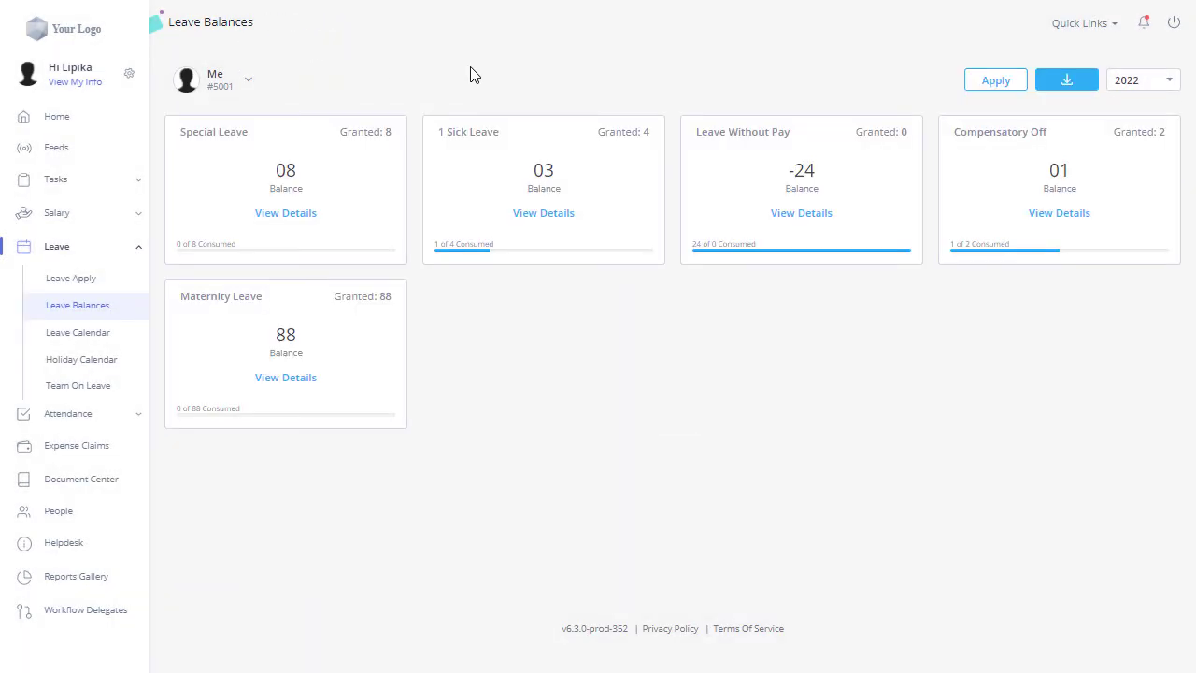
click(257, 86)
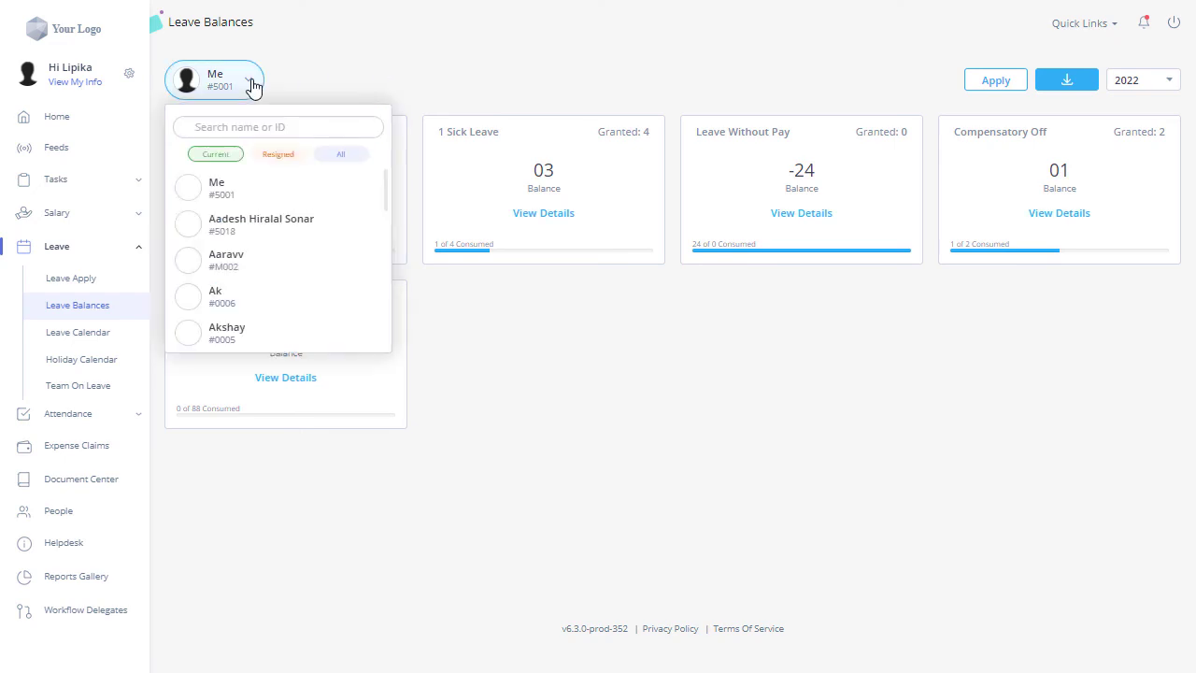
click(280, 225)
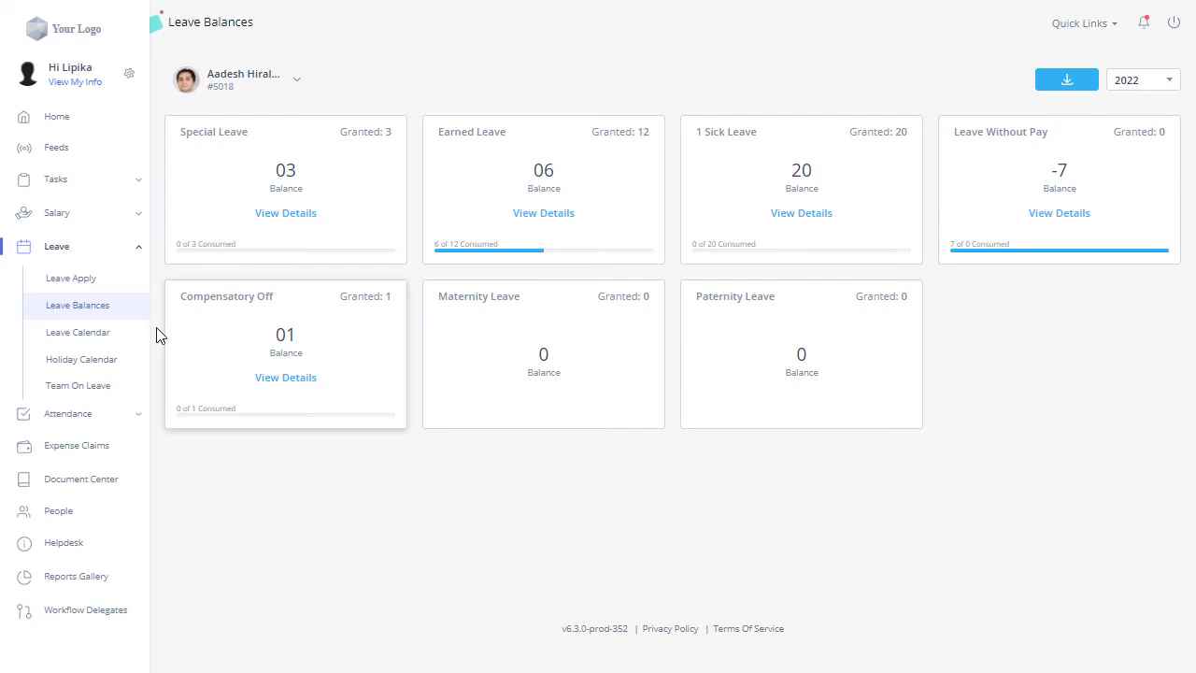
Check the Leave Calendar entry for April 13, then open the Holiday Calendar.
click(103, 338)
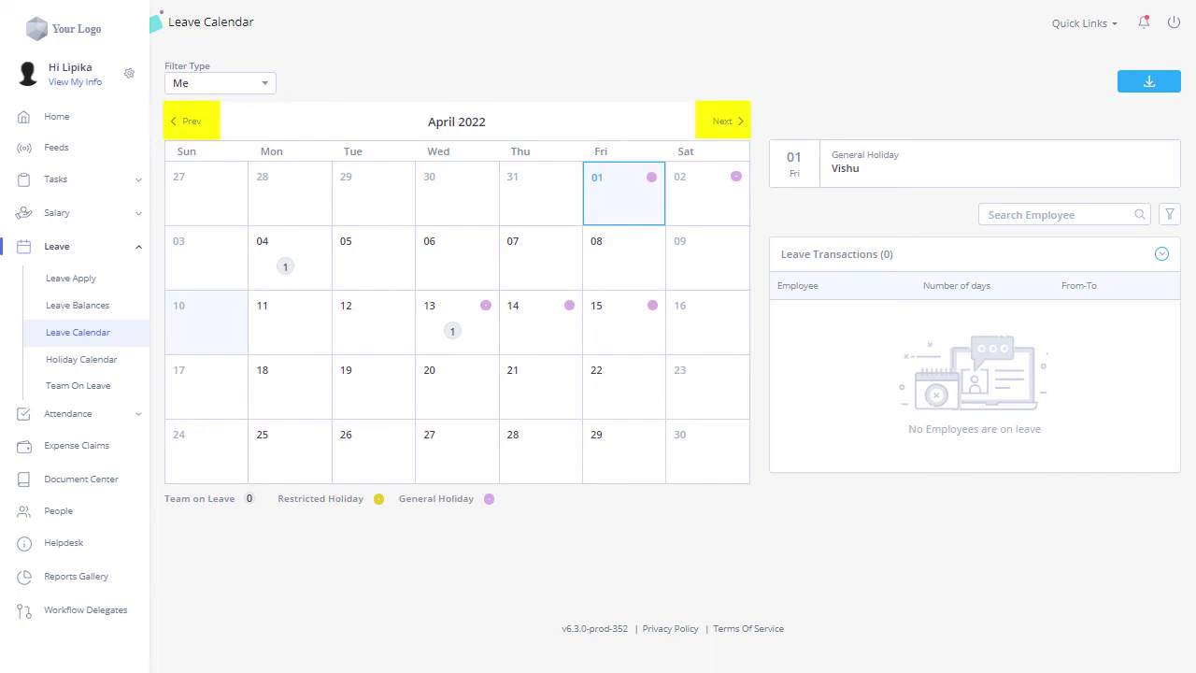
click(443, 337)
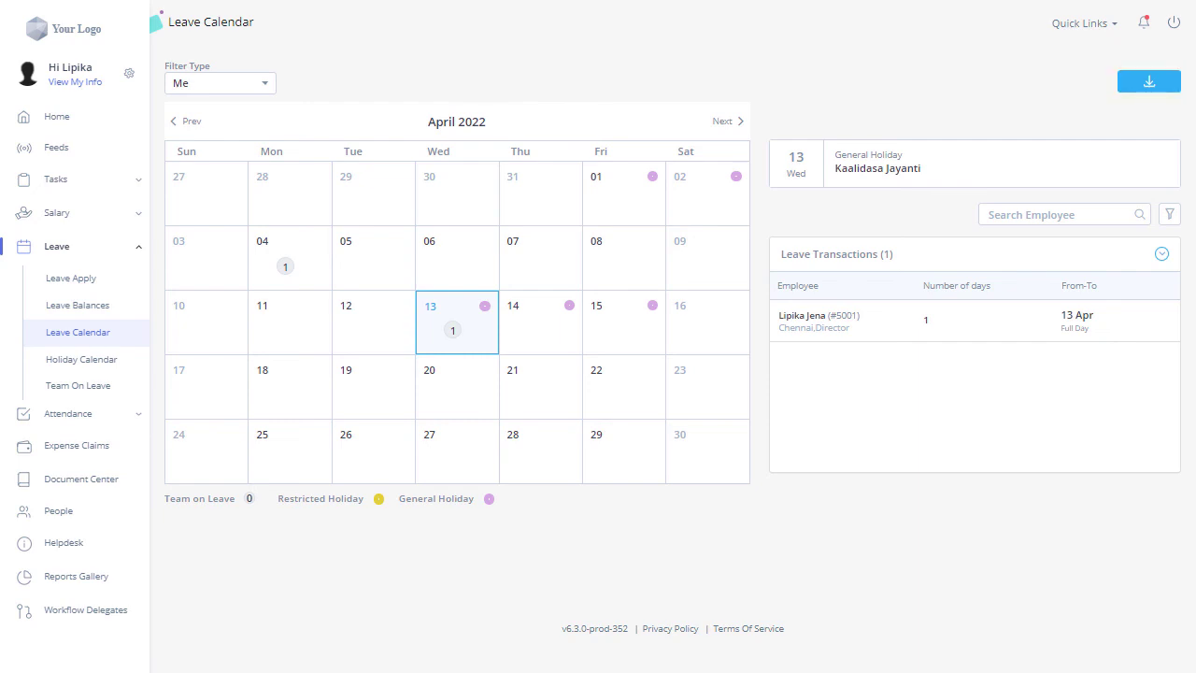
click(81, 359)
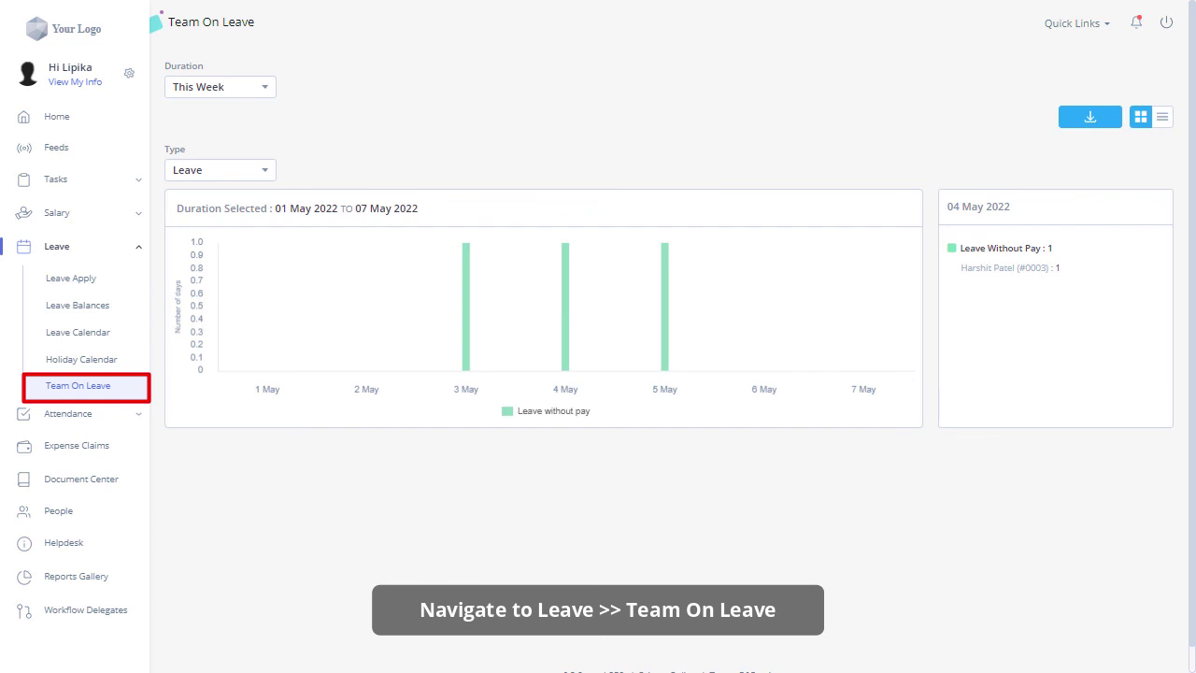
Show this month's team leave as a list, then open leave requests awaiting review.
click(259, 94)
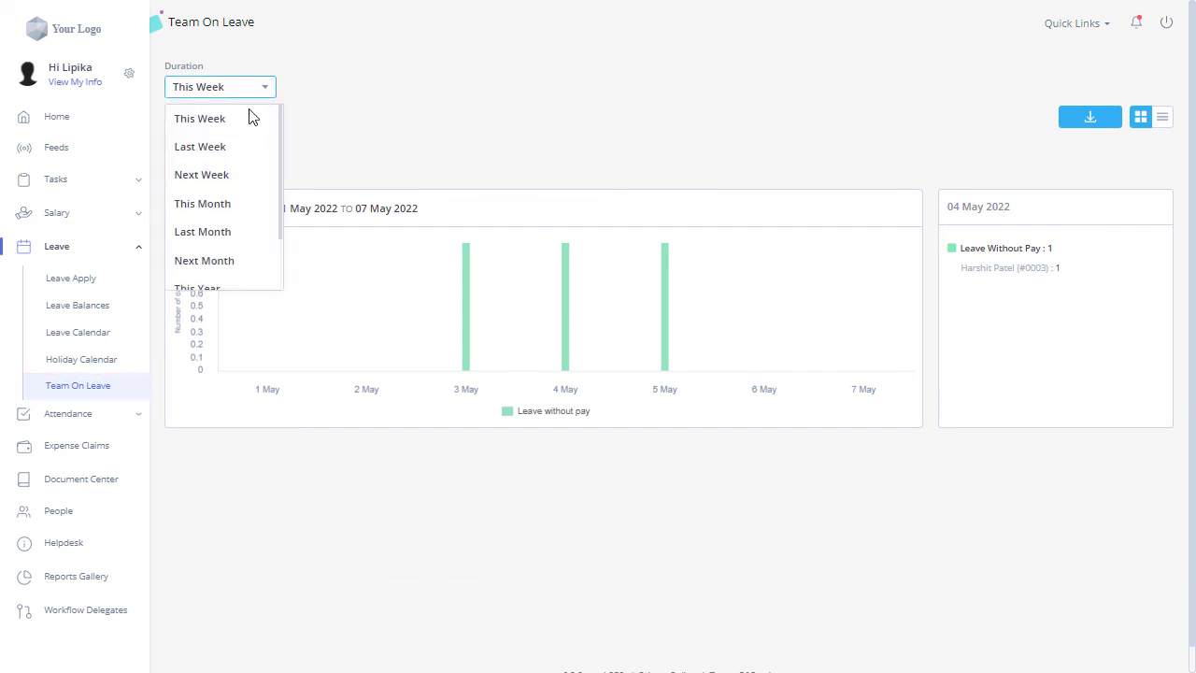
click(232, 207)
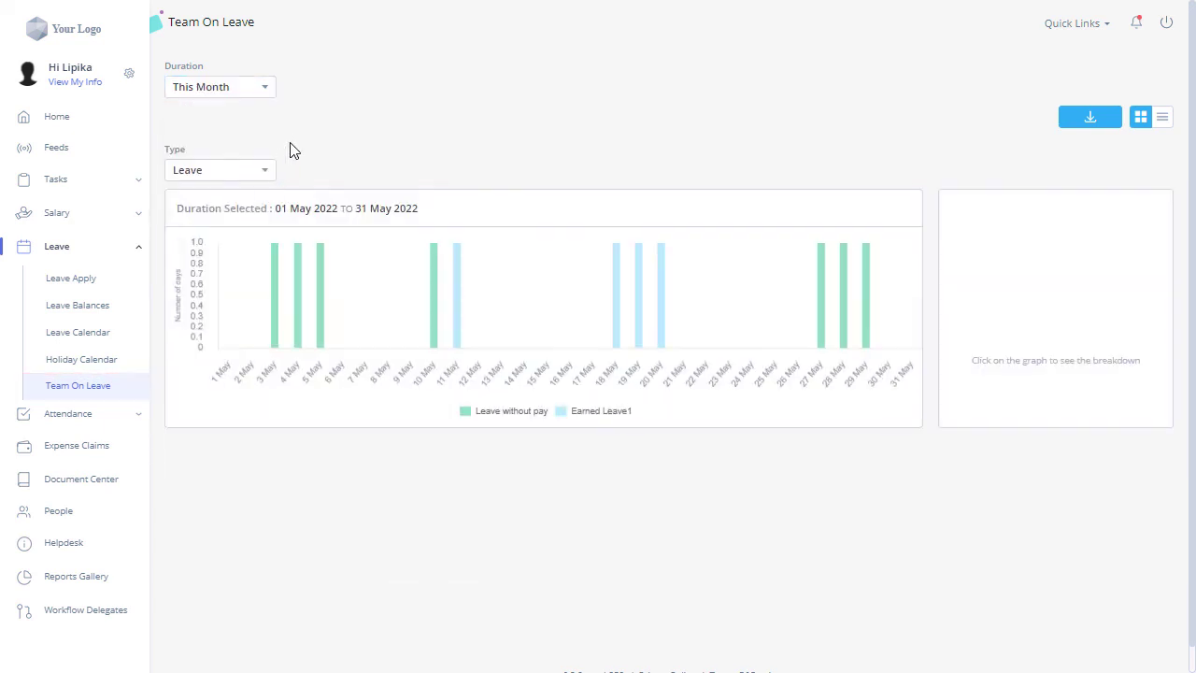
click(262, 174)
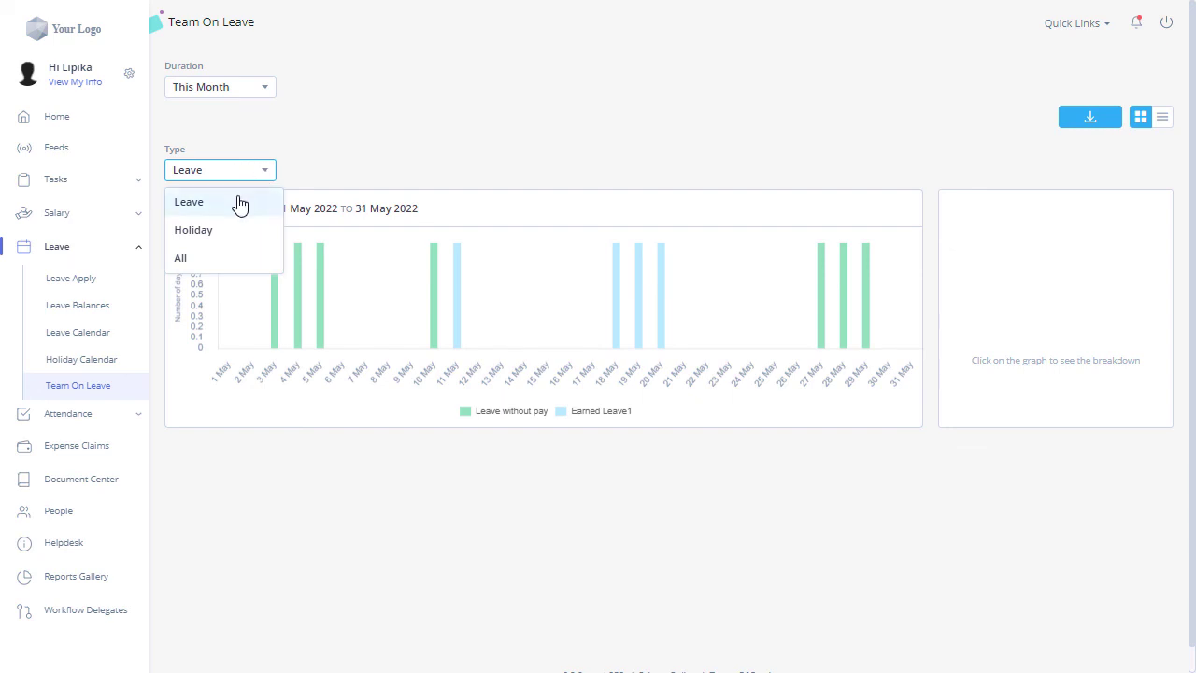
click(240, 202)
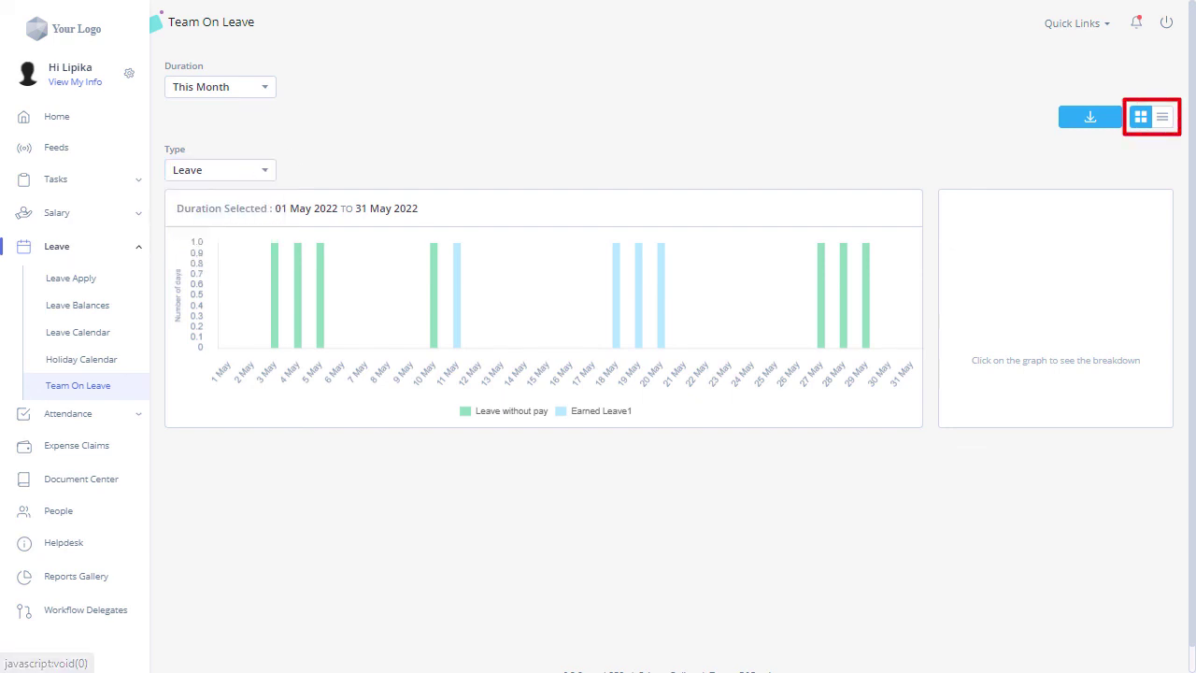
click(1162, 116)
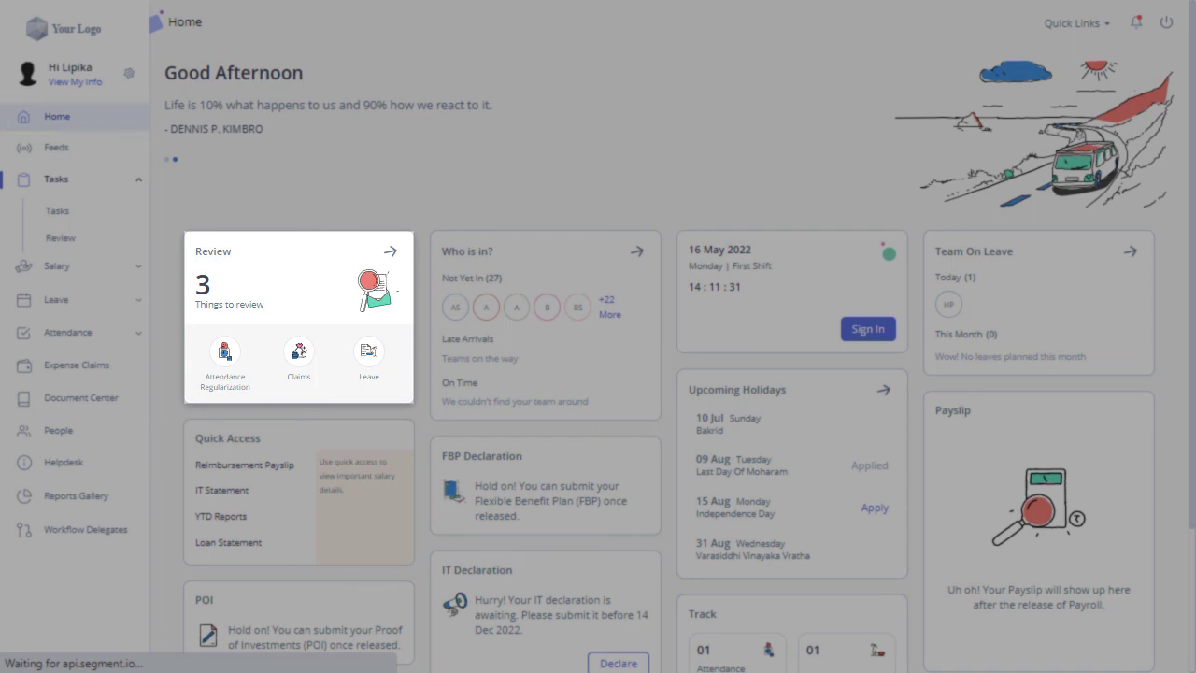
click(370, 350)
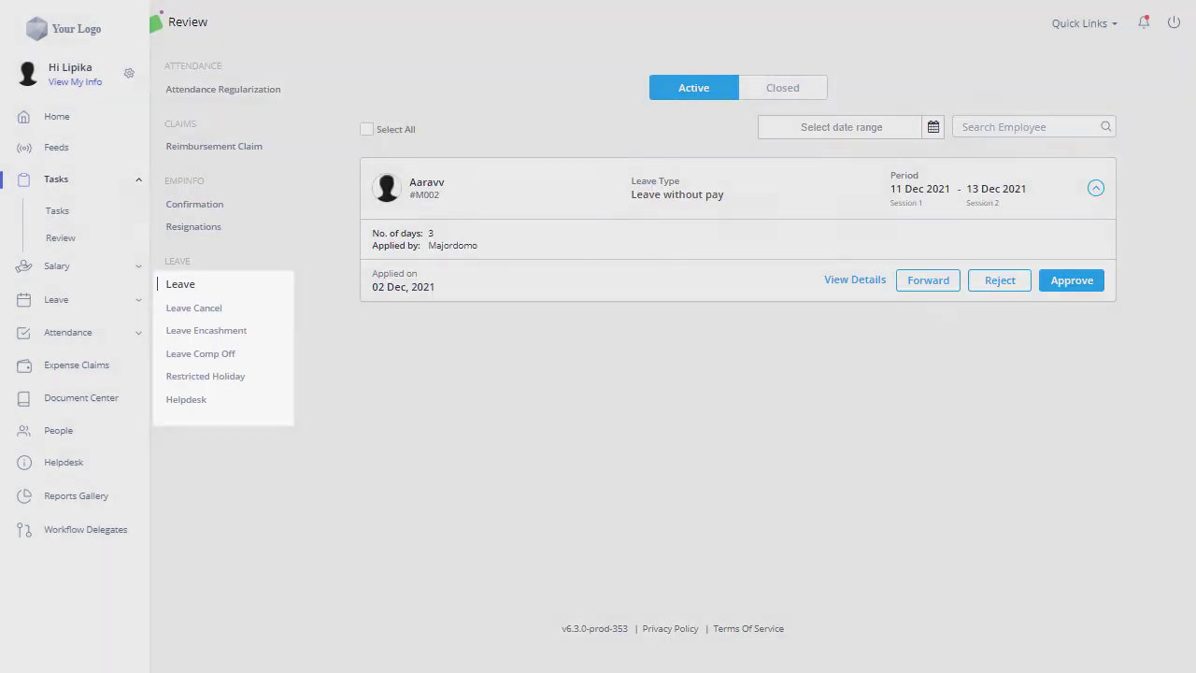